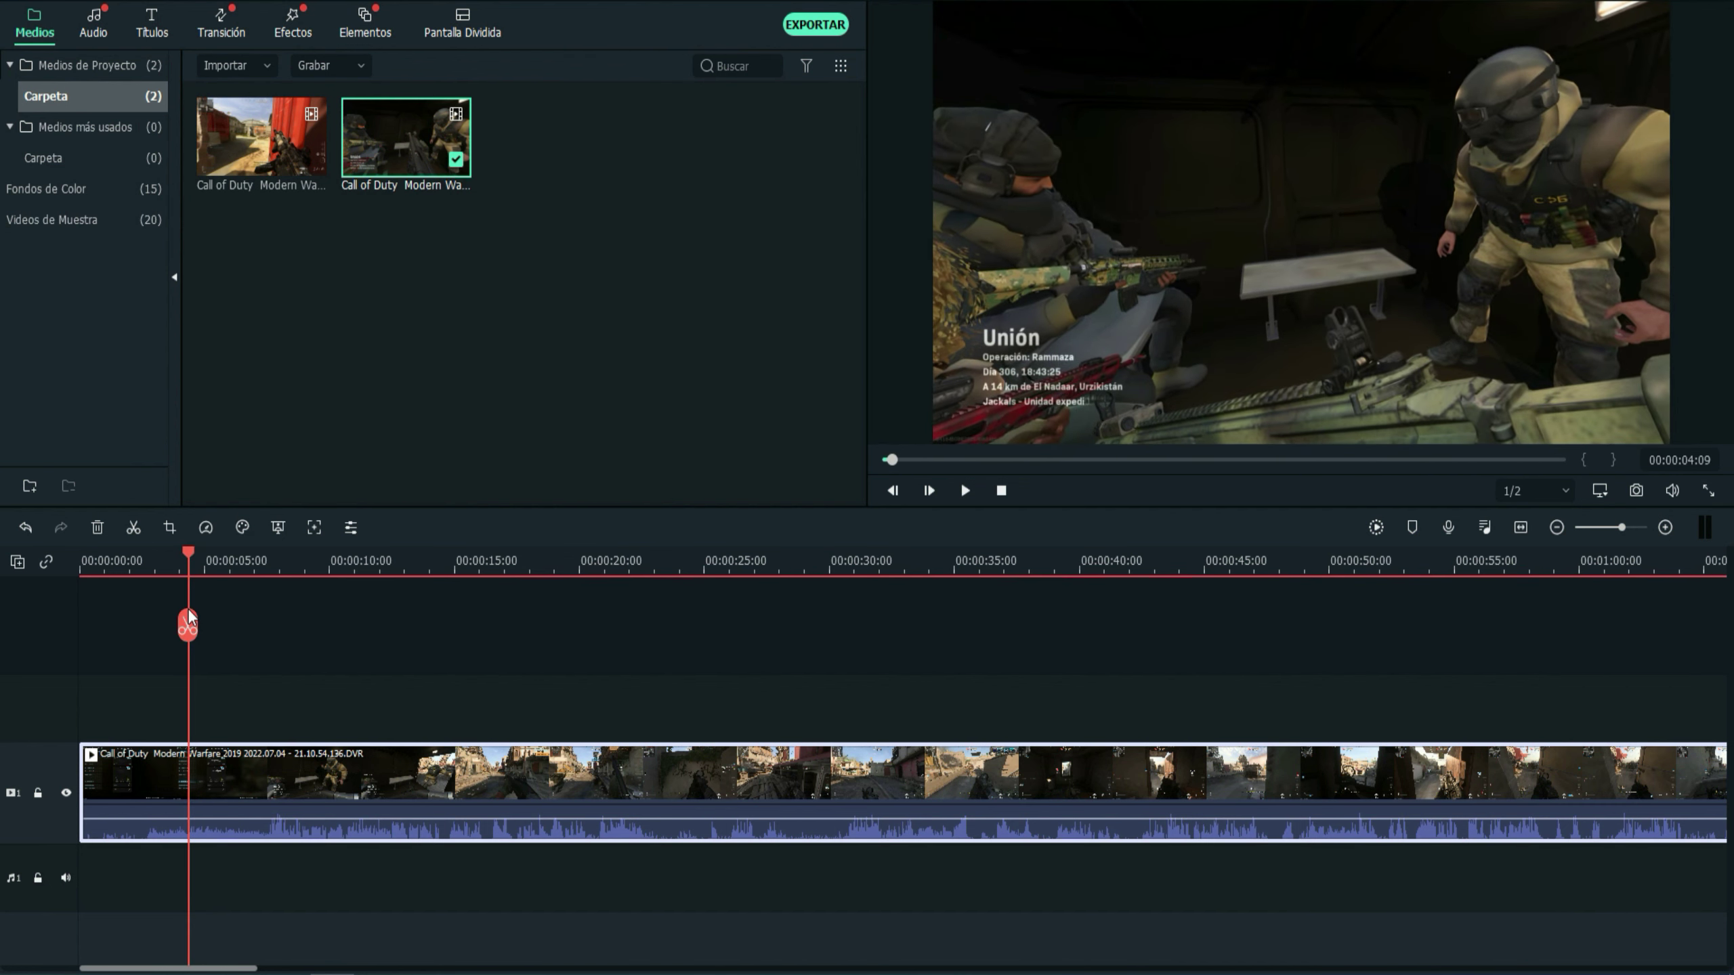
# - Split the gameplay clip at 00:00:04:08, where the loadout menu gives way to the match intro
pyautogui.scroll(5, 159, 876)
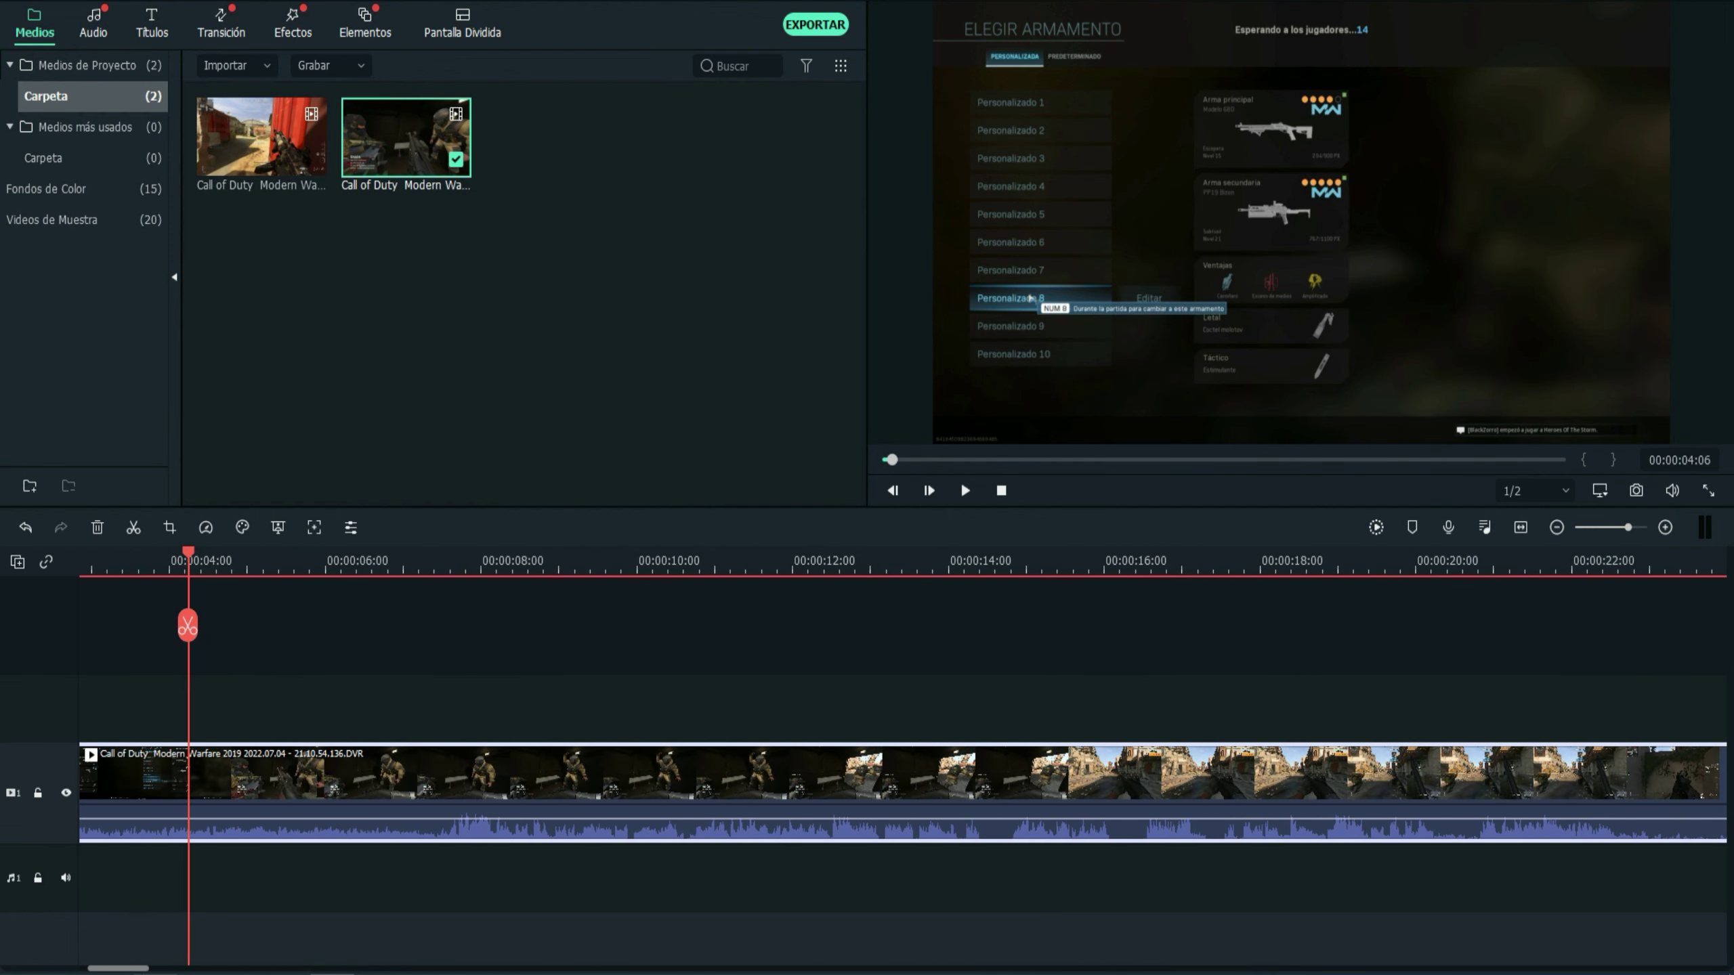
pyautogui.hscroll(-3, 159, 877)
pyautogui.click(437, 560)
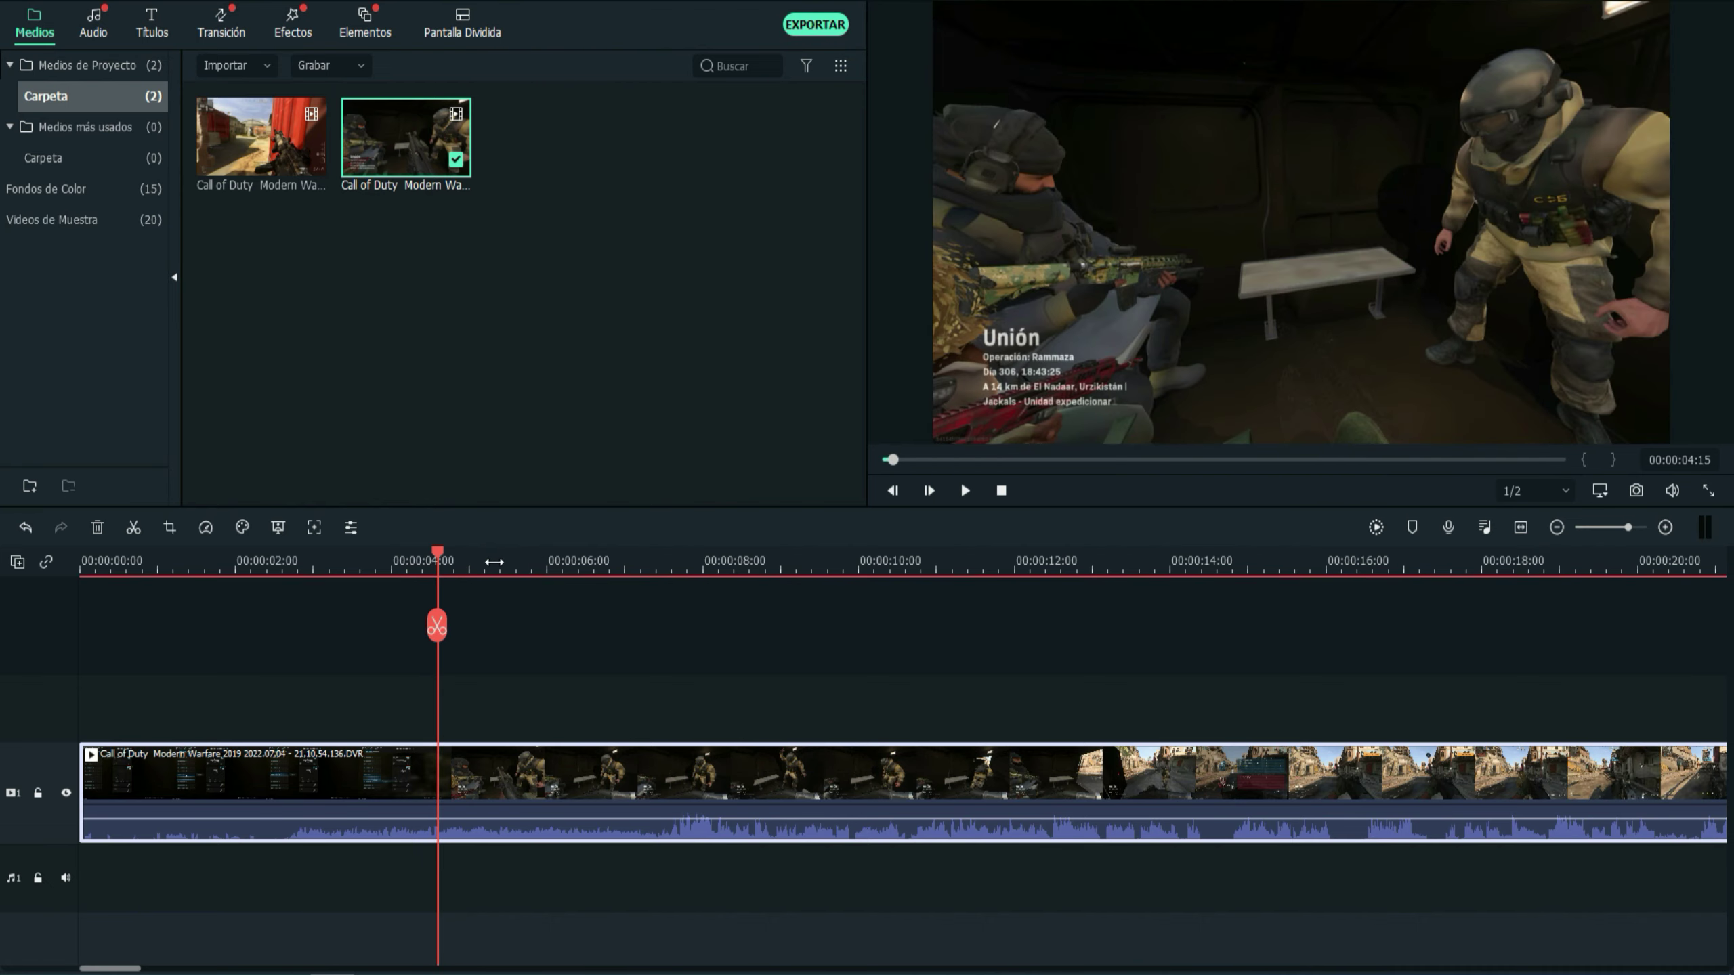
pyautogui.scroll(-1, 393, 569)
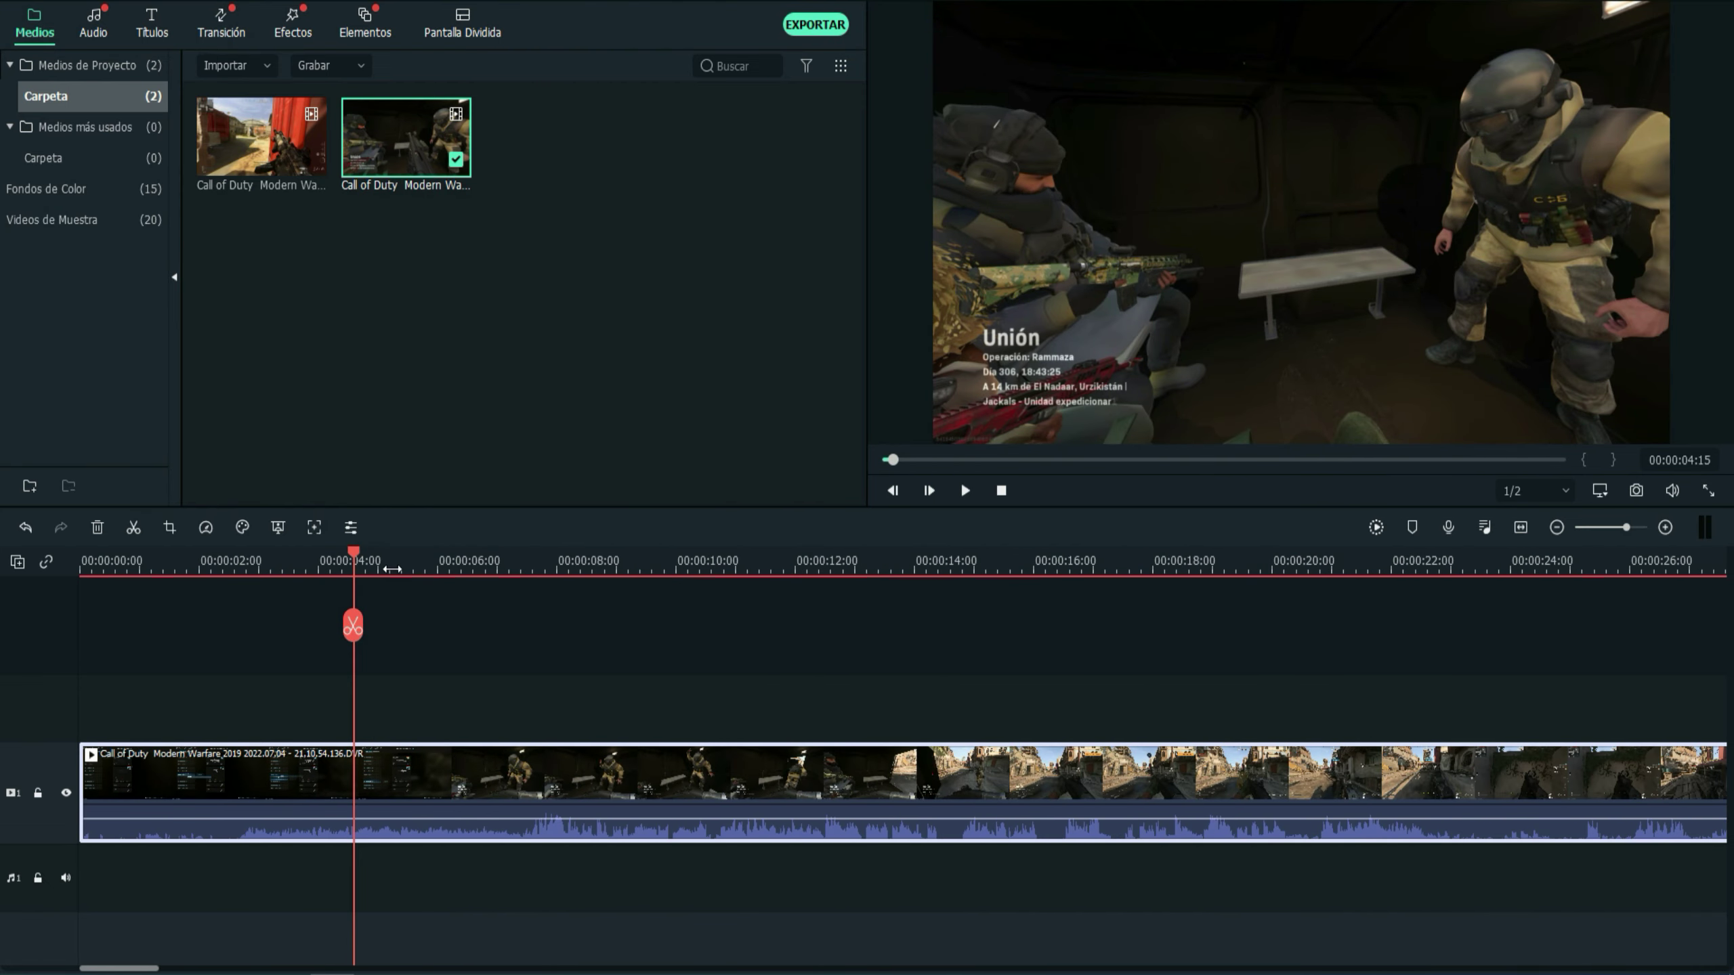
pyautogui.scroll(3, 392, 569)
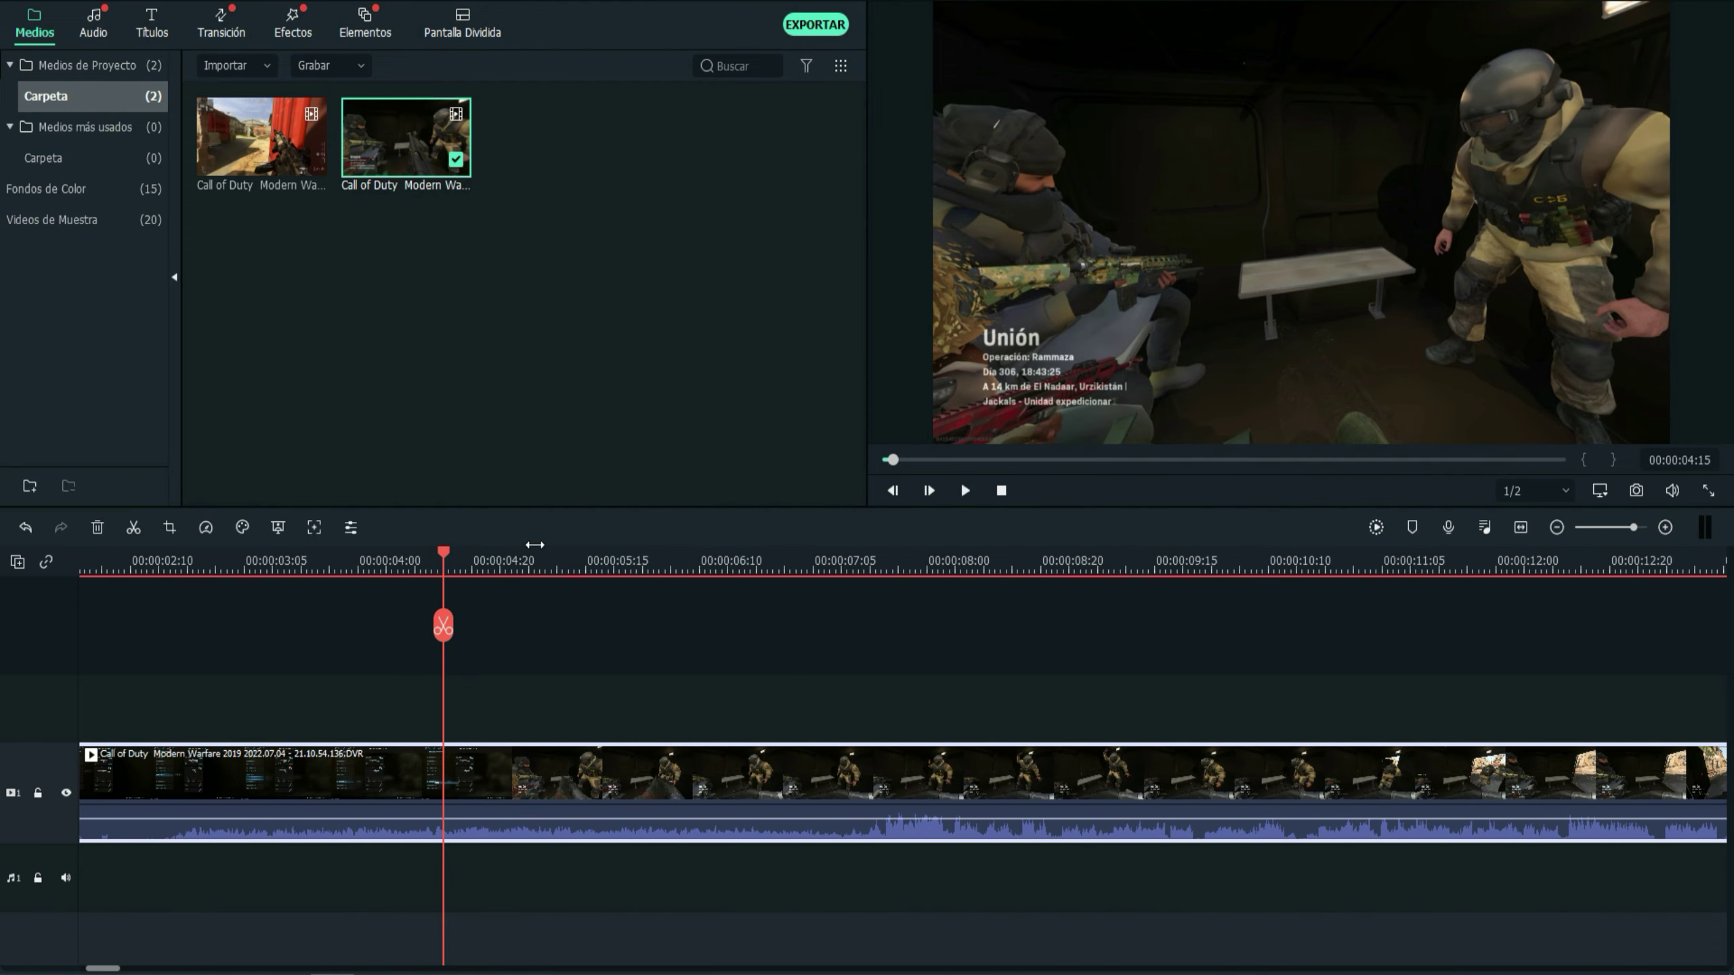
pyautogui.moveTo(104, 968); pyautogui.dragTo(96, 968)
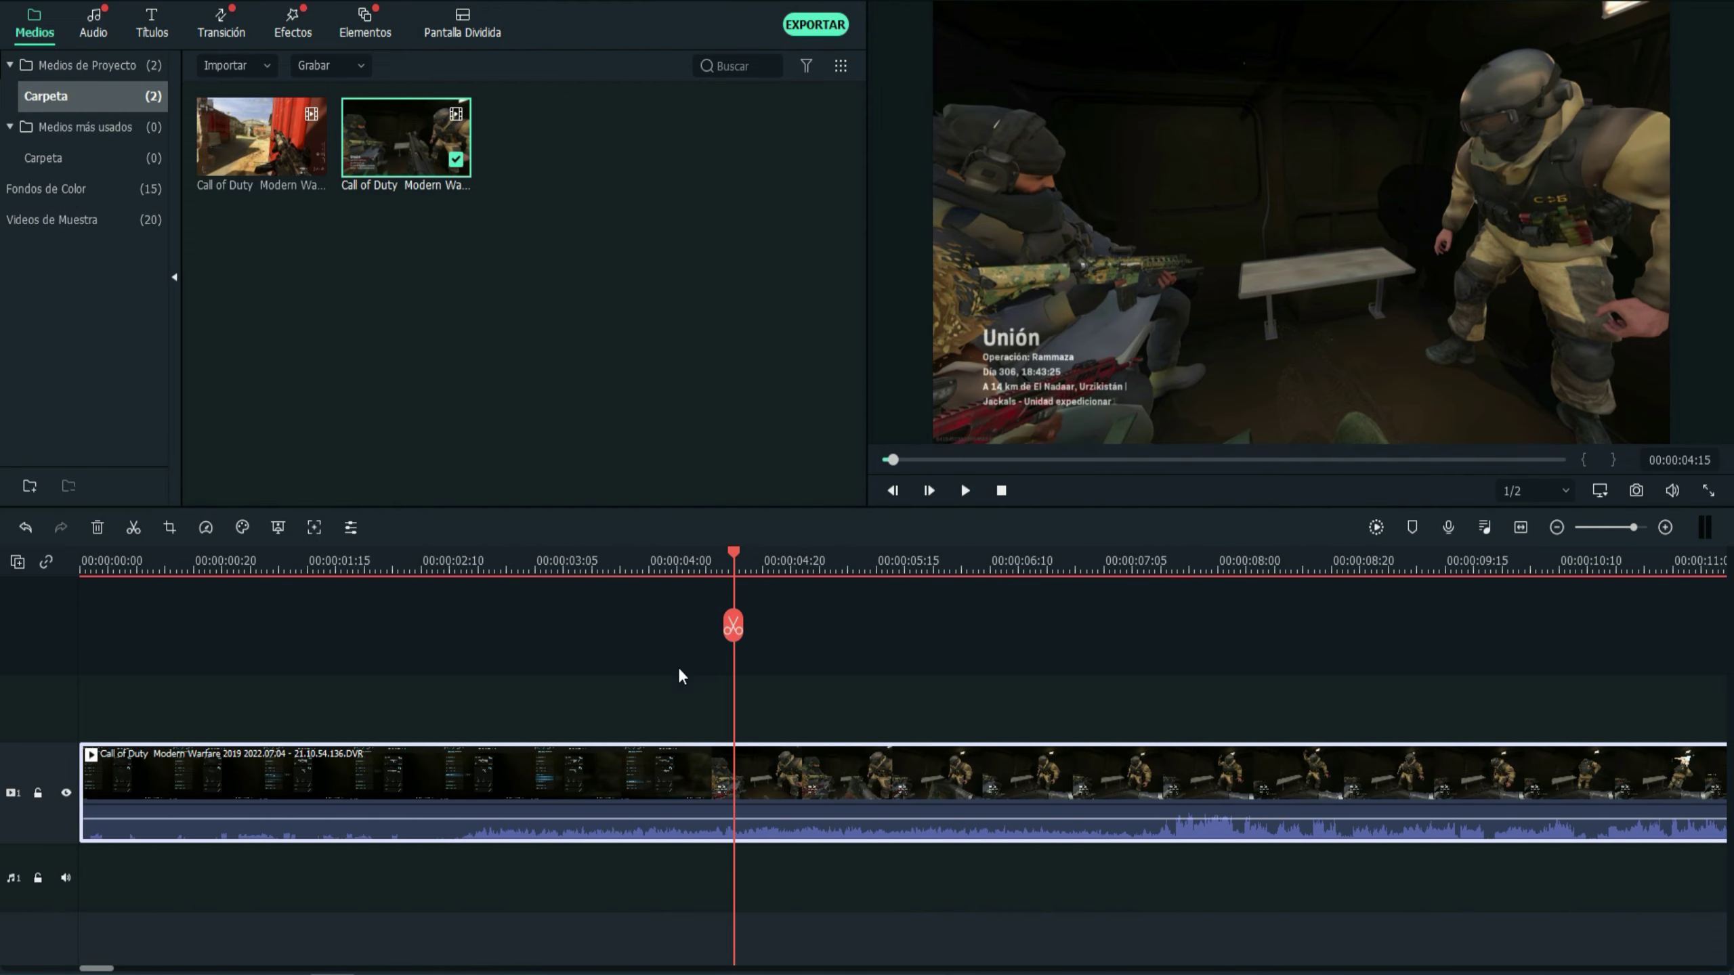
pyautogui.moveTo(738, 549); pyautogui.dragTo(695, 566)
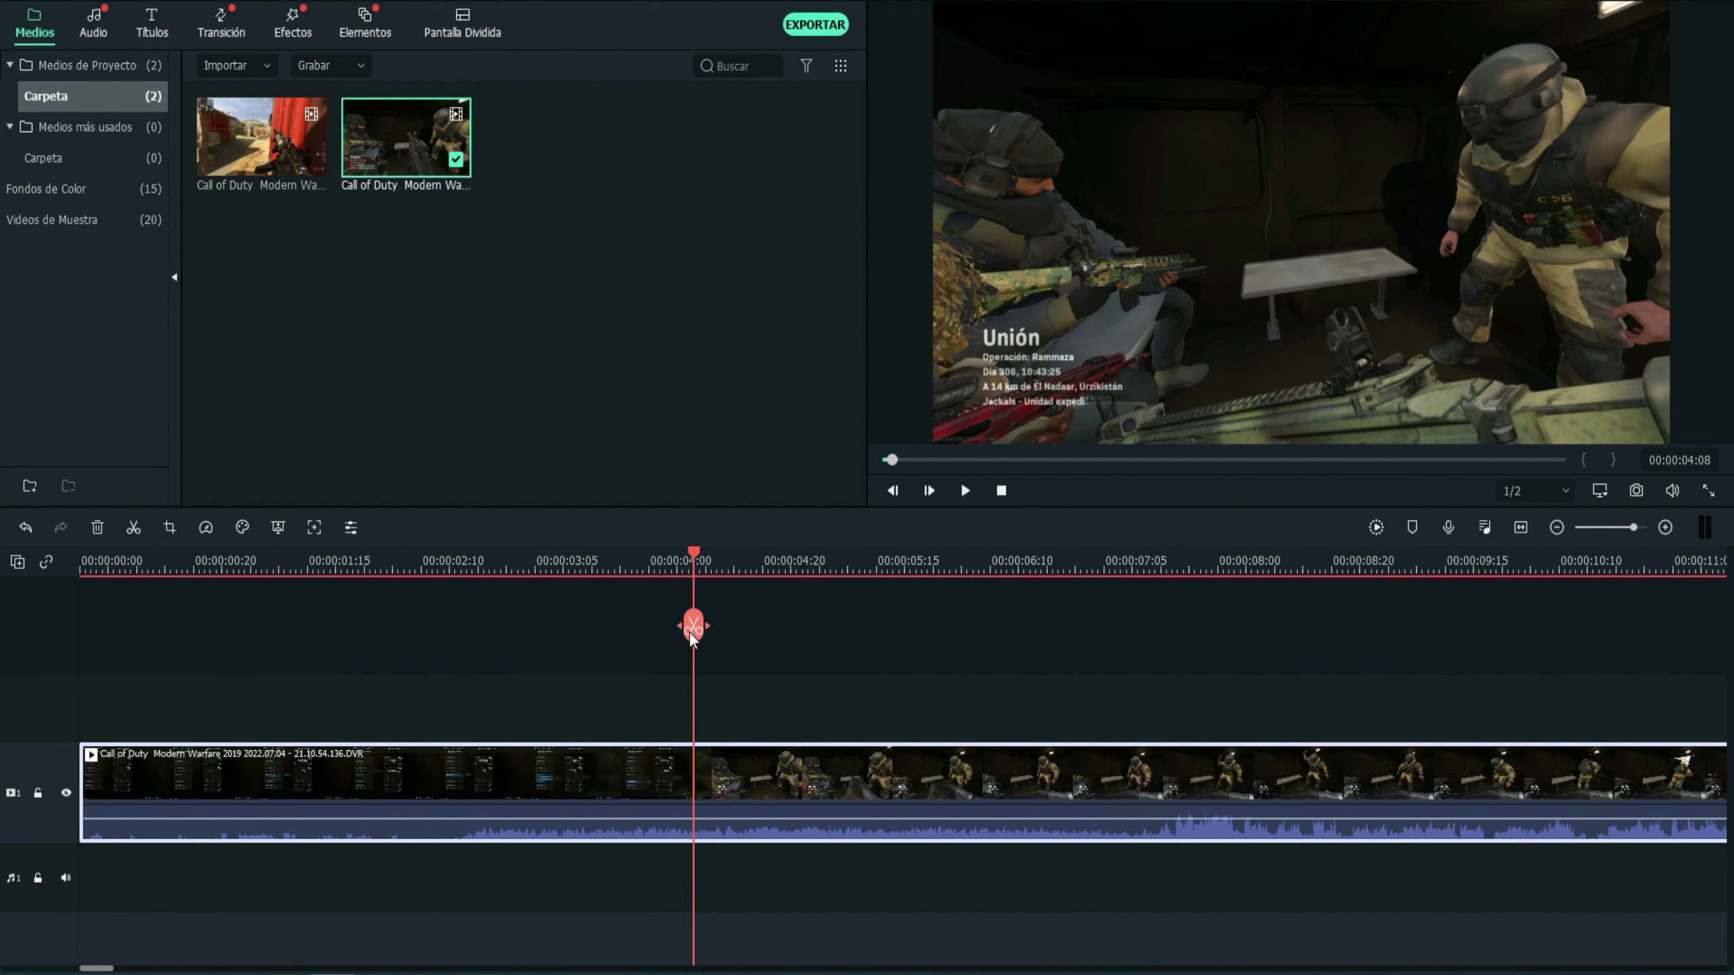
pyautogui.click(693, 625)
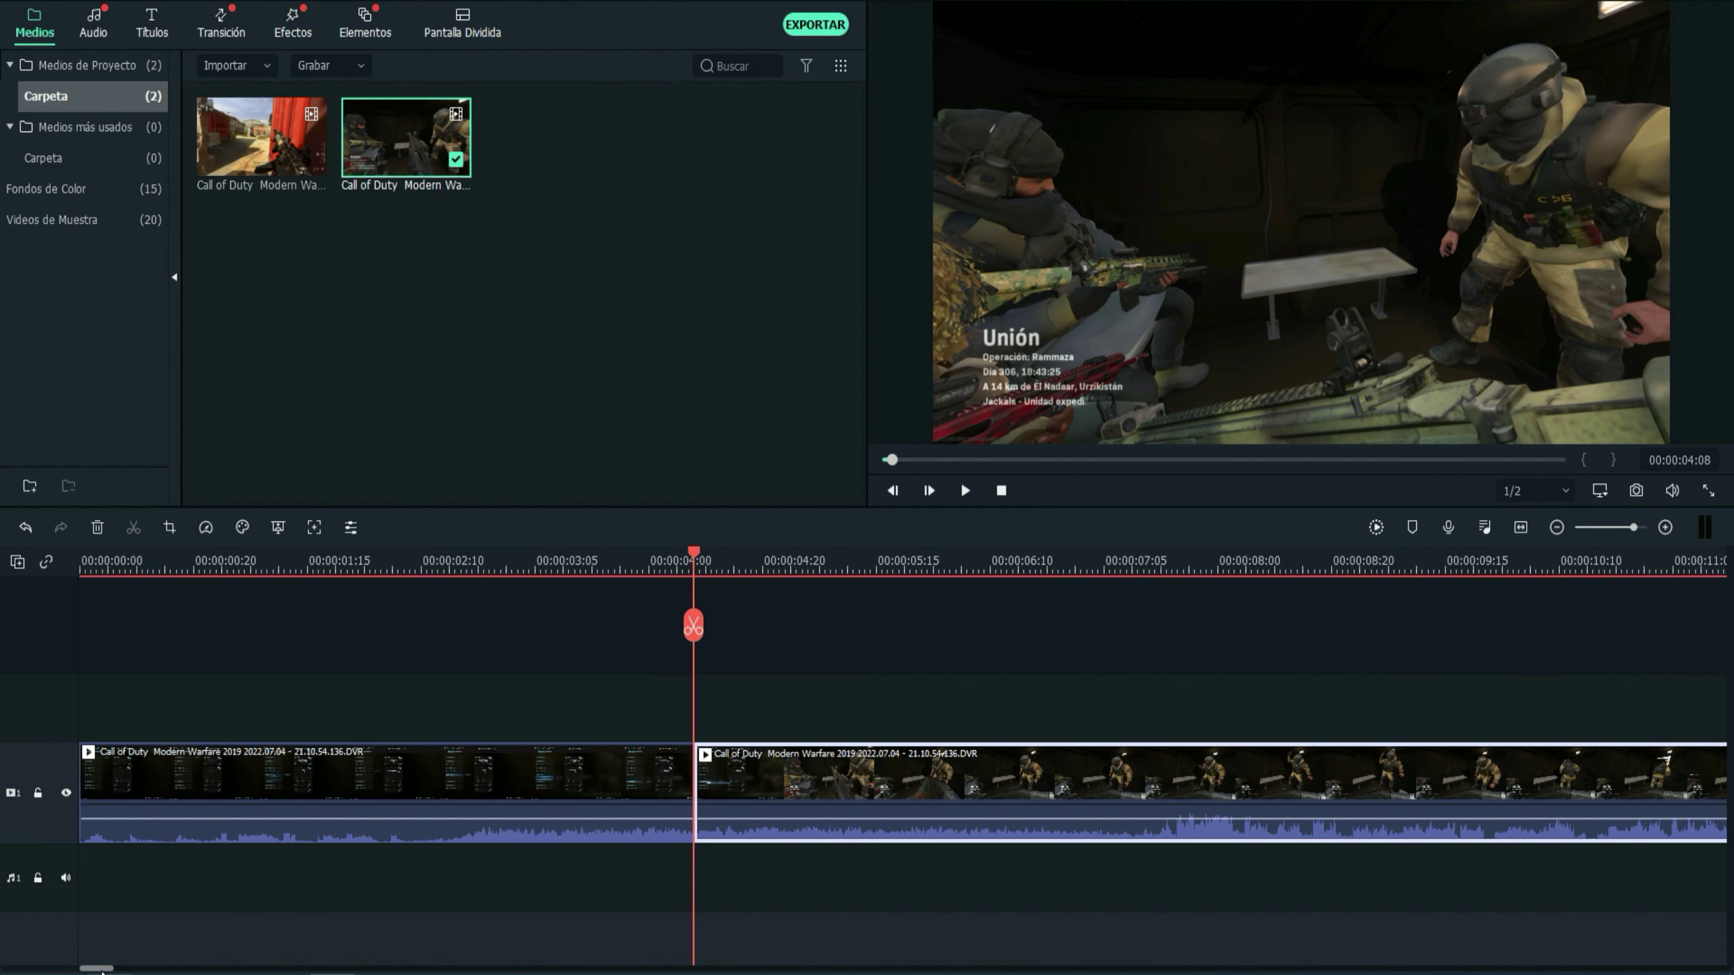
# - Return the playhead to the timeline start and open the Pan y Zoom settings for the first segment
pyautogui.click(367, 772)
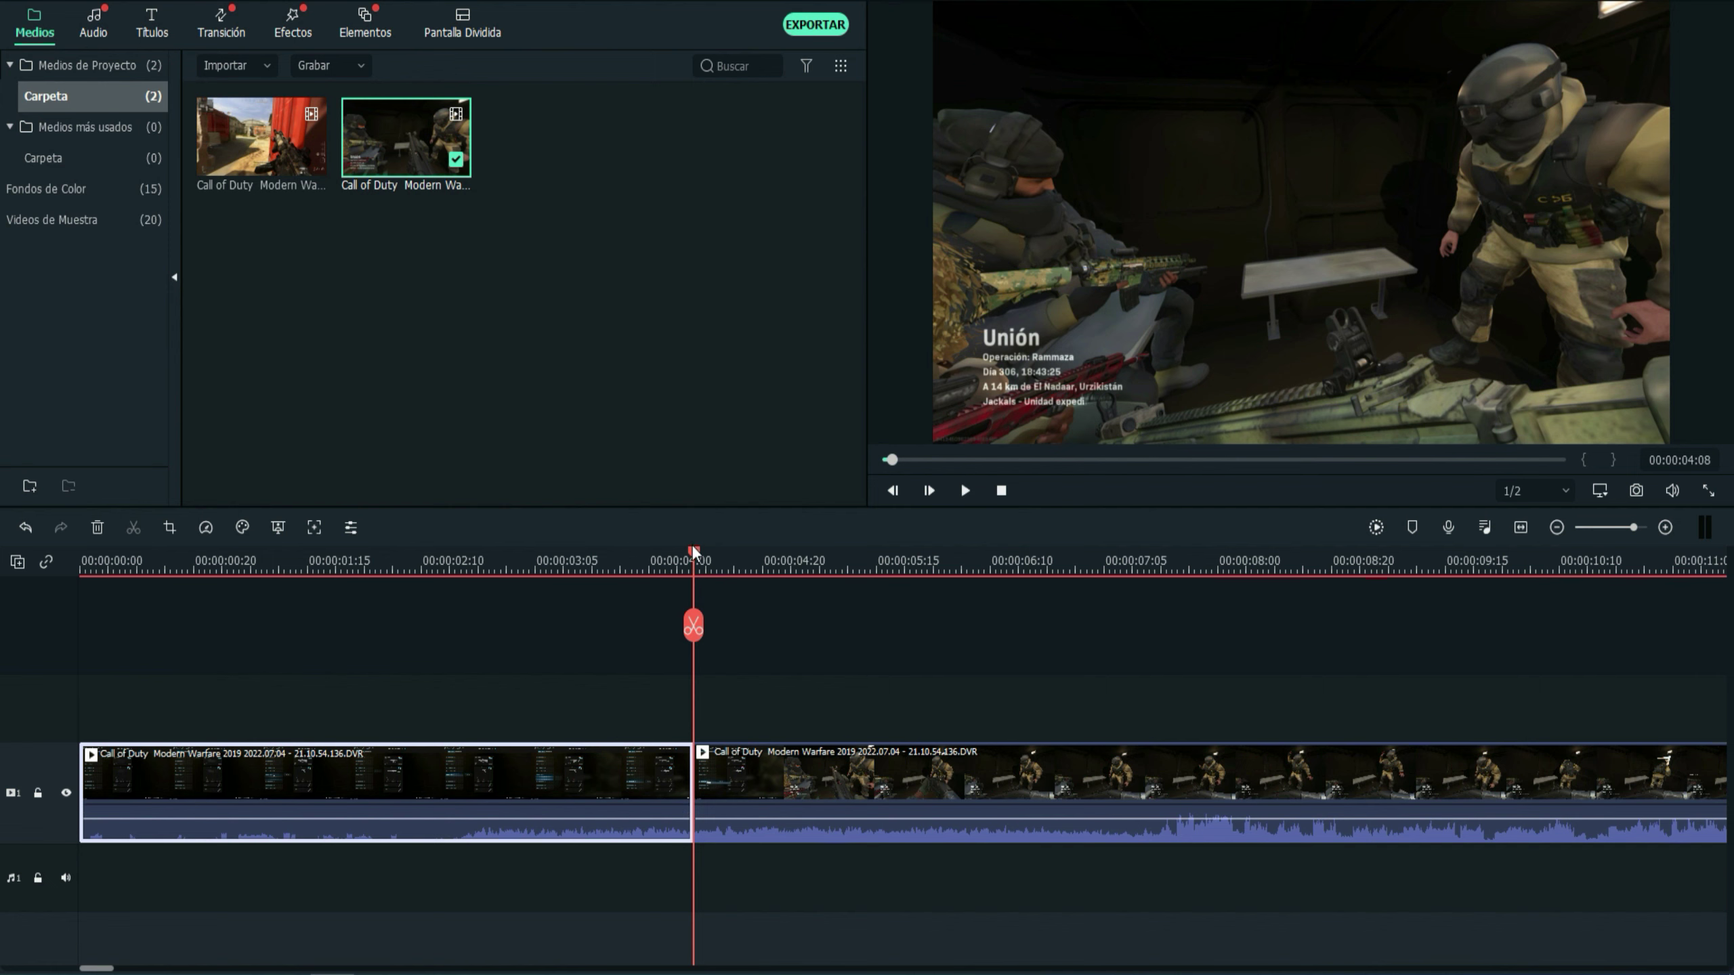
pyautogui.moveTo(694, 548); pyautogui.dragTo(51, 577)
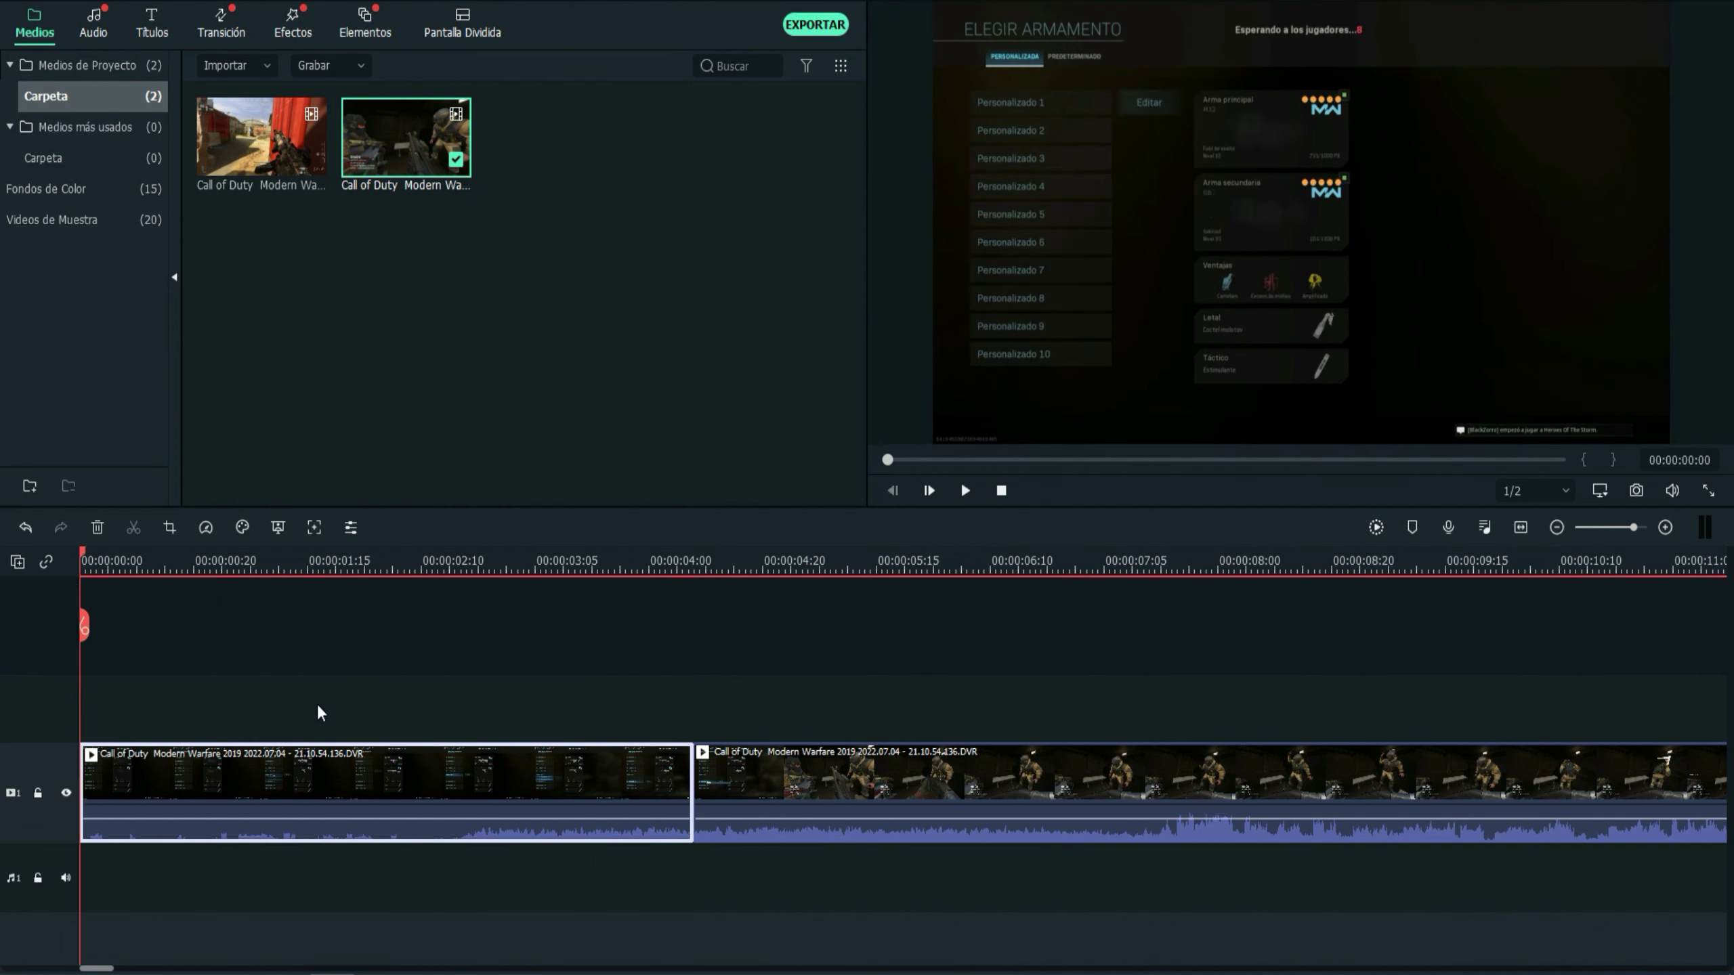
pyautogui.rightClick(359, 784)
pyautogui.click(327, 779)
pyautogui.rightClick(327, 778)
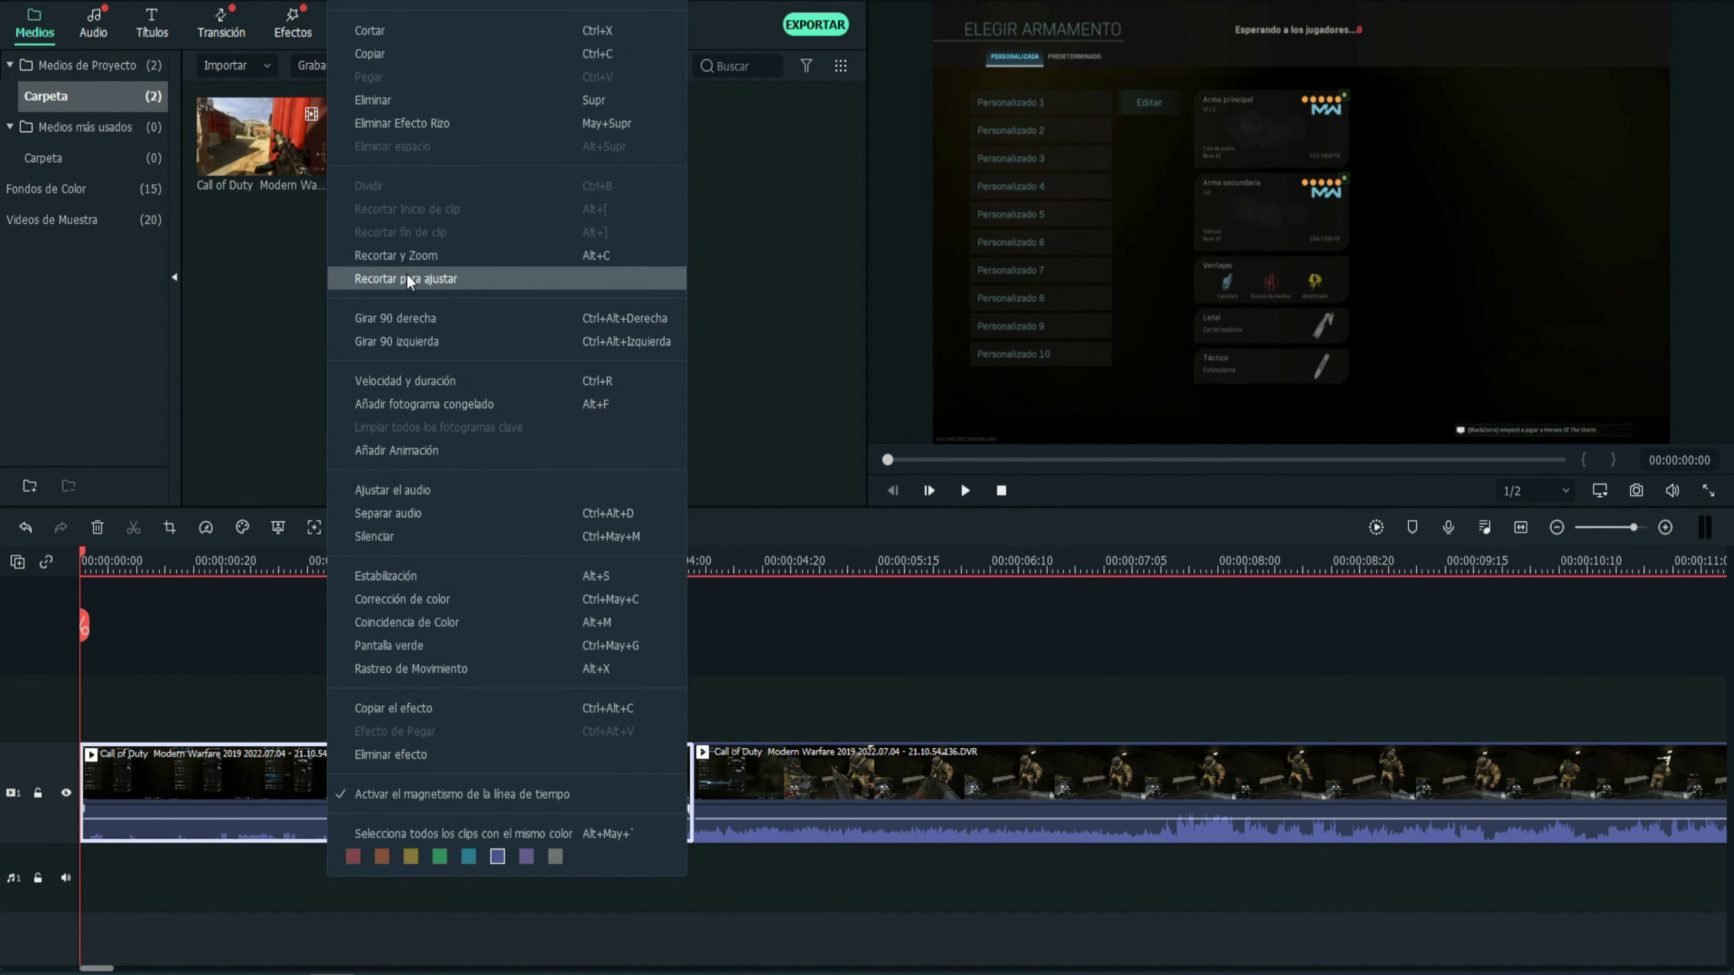
pyautogui.click(382, 255)
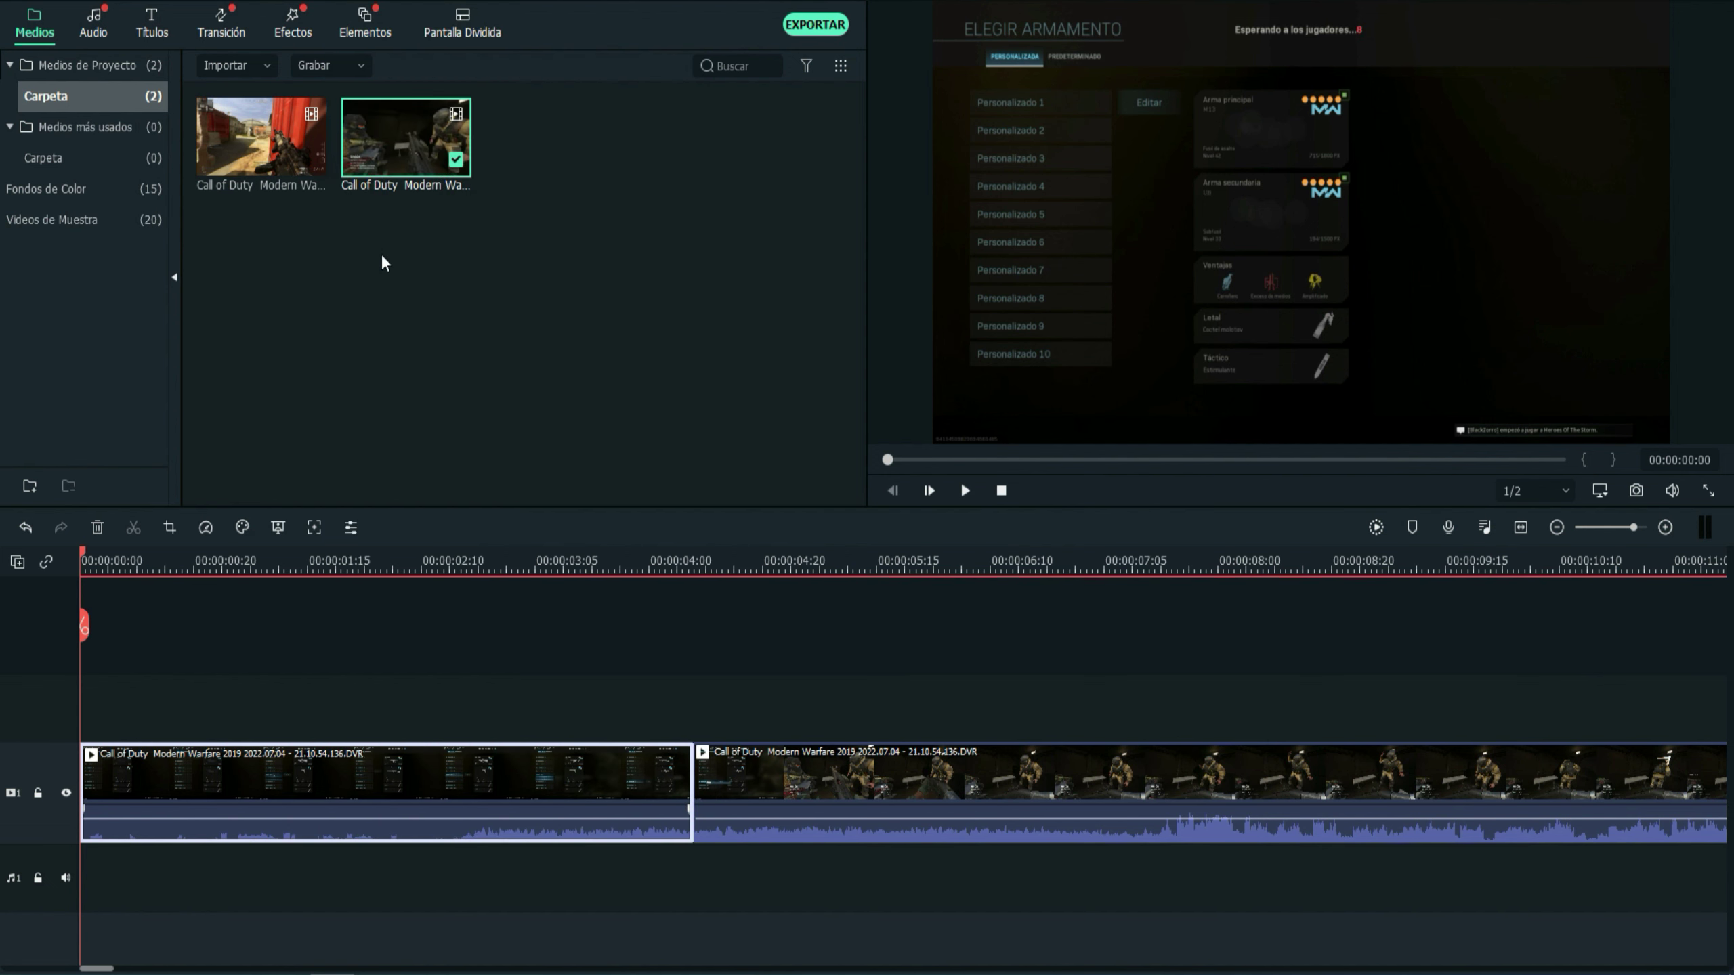
pyautogui.click(604, 170)
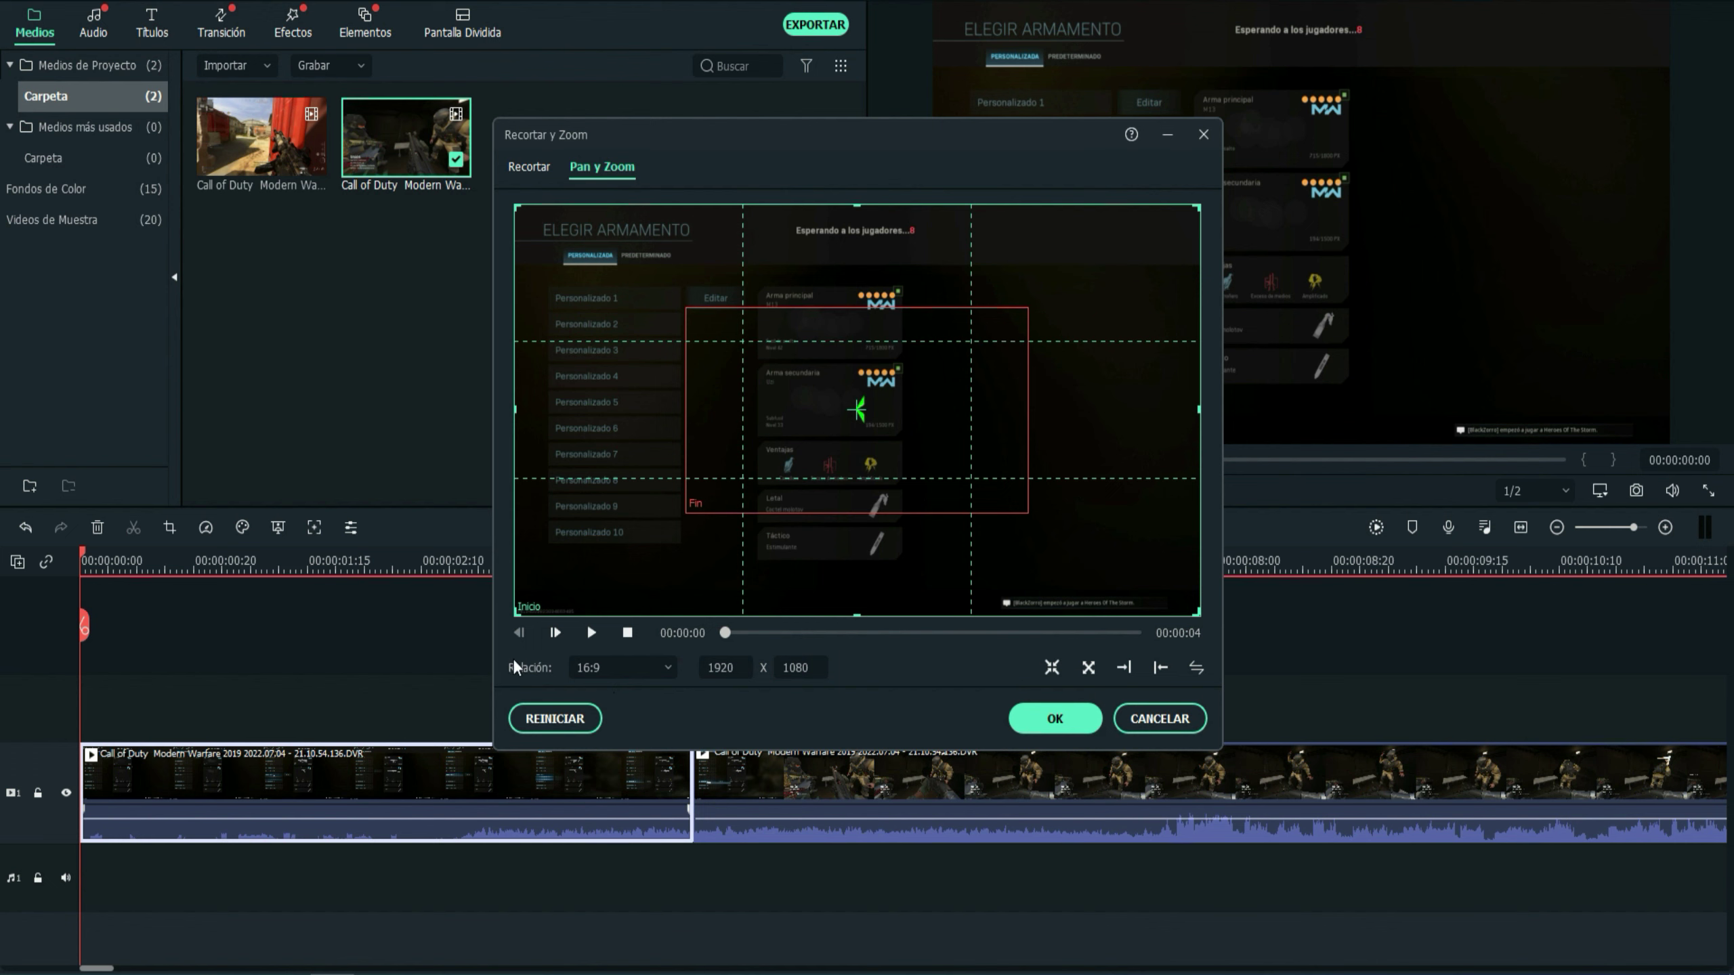
# - Fit the Pan y Zoom end frame around the loadout menu from the picture's upper-left corner, at about 1105 x 934, and apply it
pyautogui.click(630, 667)
pyautogui.click(628, 860)
pyautogui.click(935, 417)
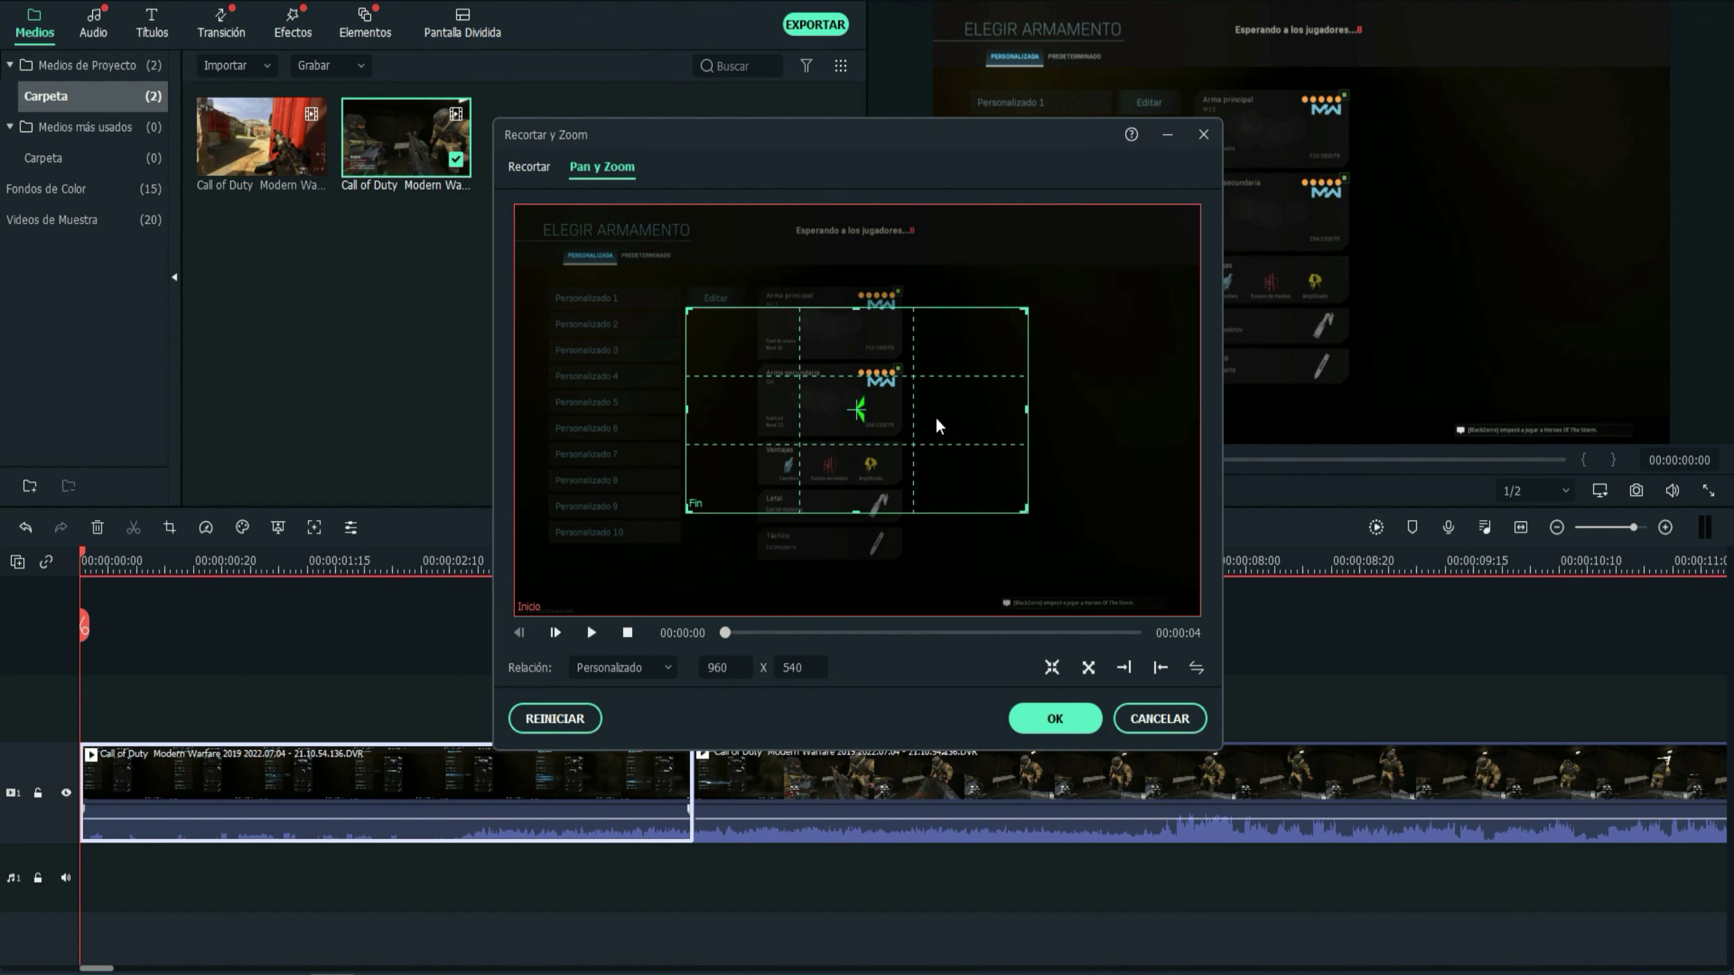
pyautogui.moveTo(953, 403)
pyautogui.mouseDown()
pyautogui.moveTo(786, 362)
pyautogui.moveTo(767, 302)
pyautogui.moveTo(943, 406)
pyautogui.mouseUp()
pyautogui.click(666, 257)
pyautogui.click(880, 394)
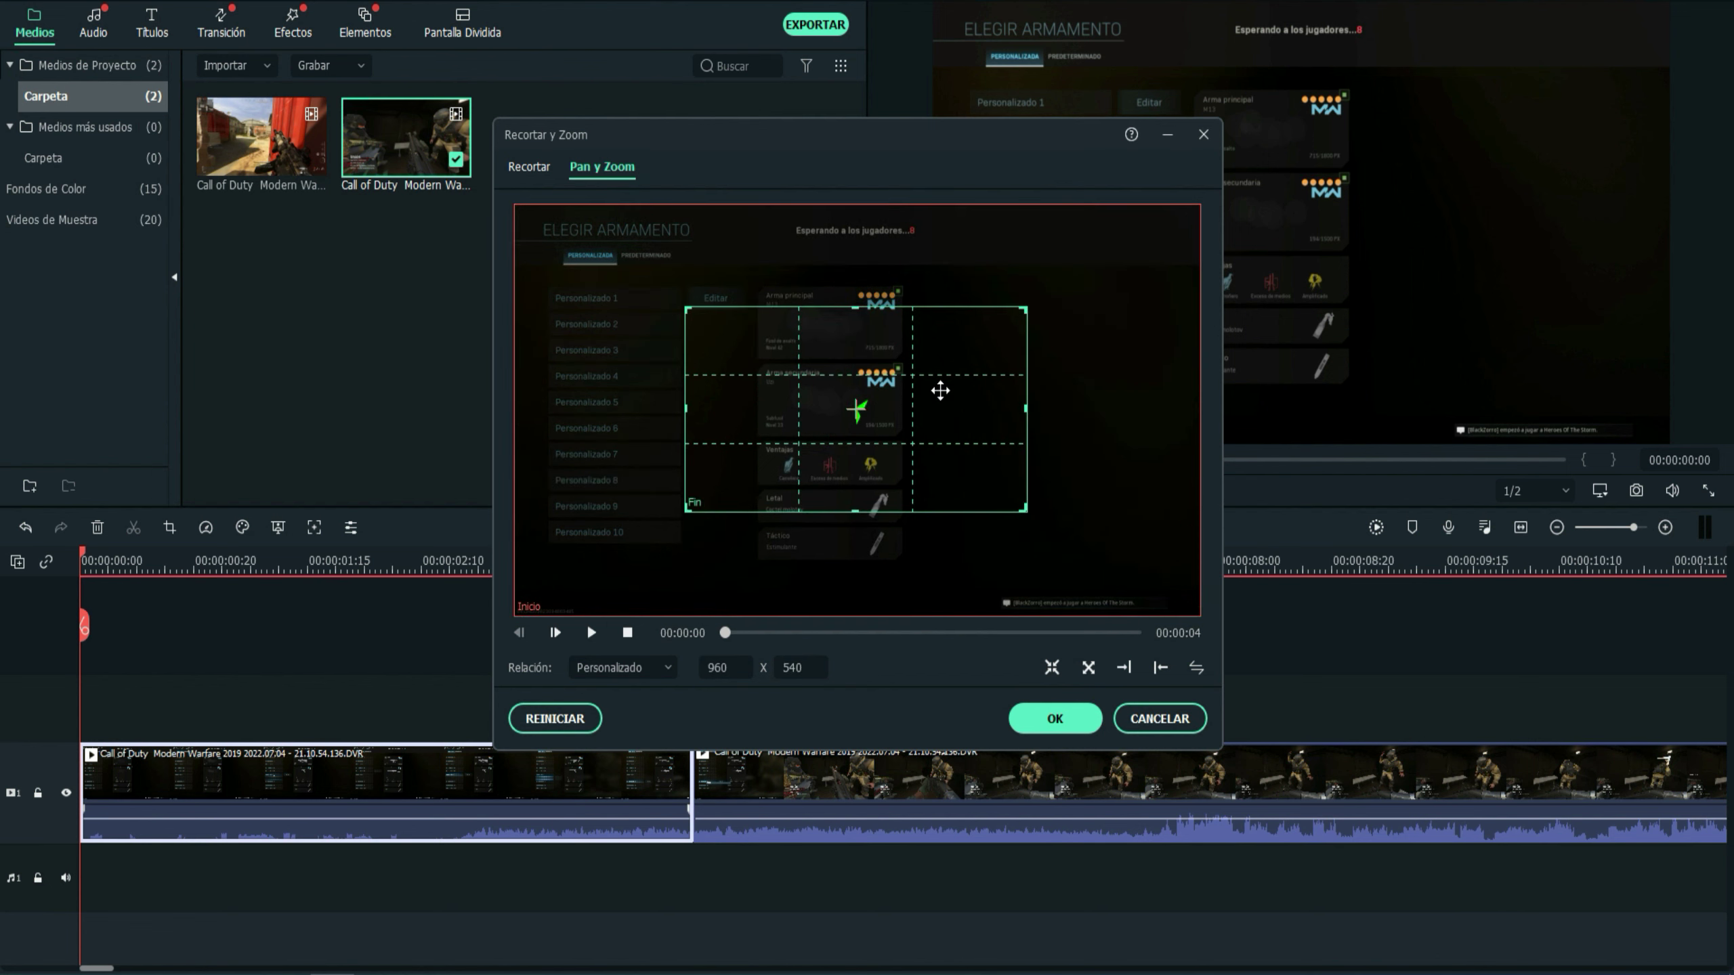
pyautogui.moveTo(956, 403); pyautogui.dragTo(777, 297)
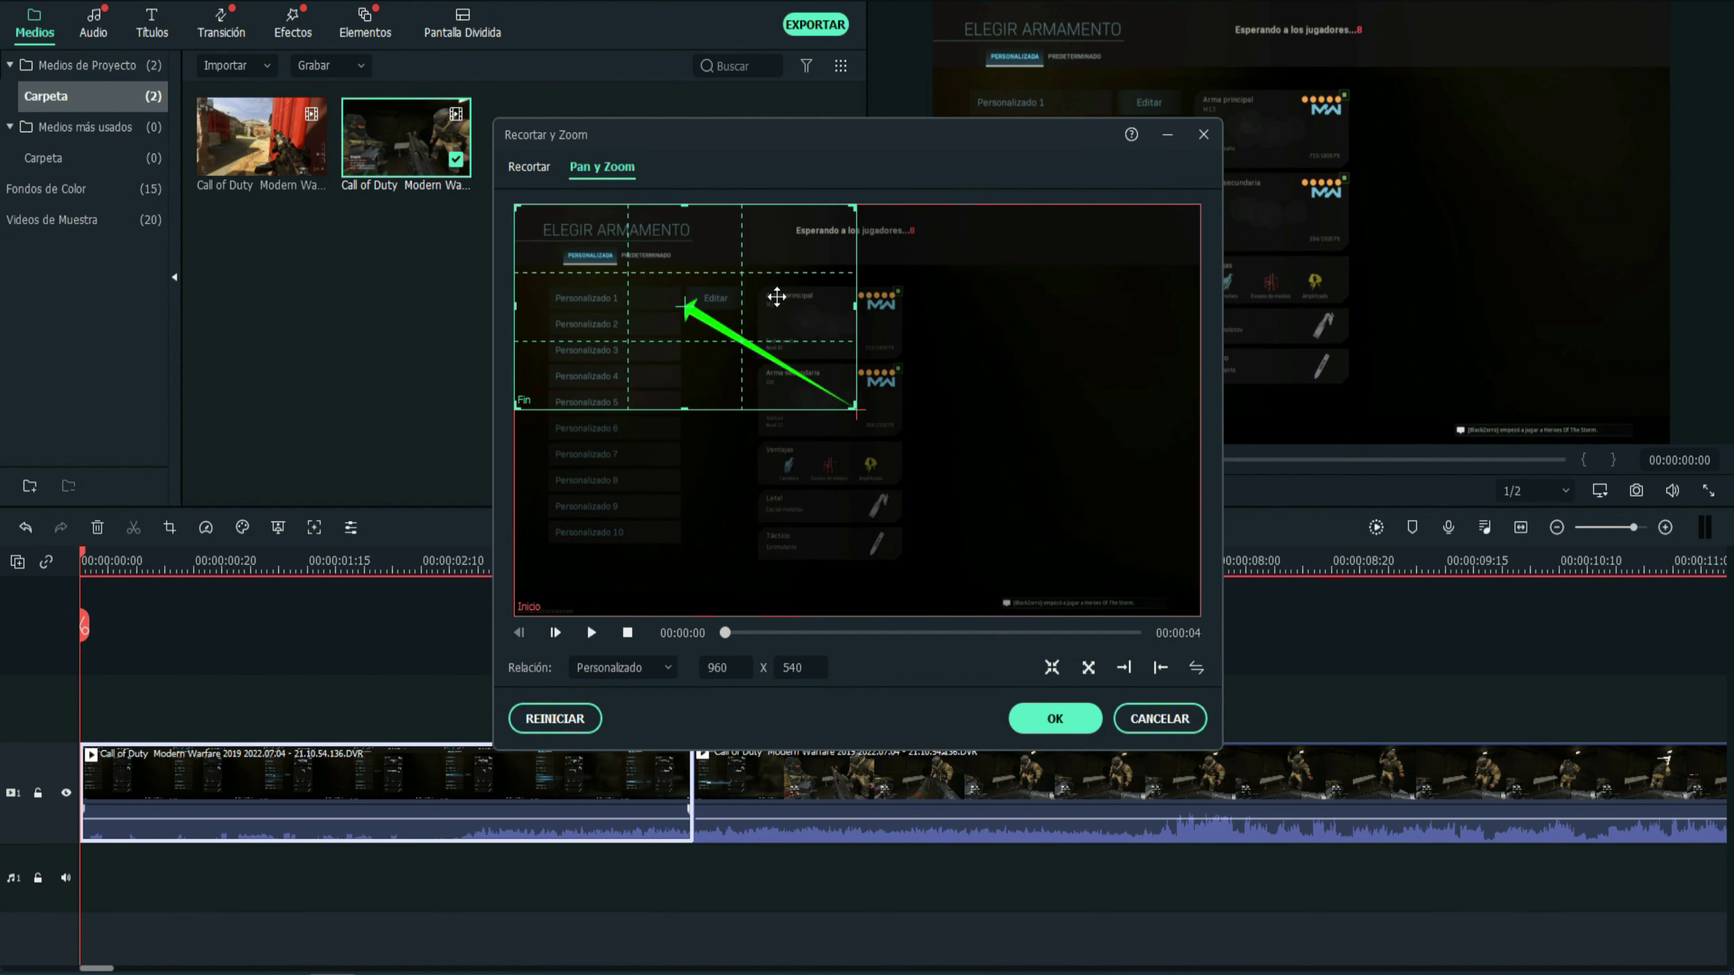
pyautogui.moveTo(852, 404); pyautogui.dragTo(909, 558)
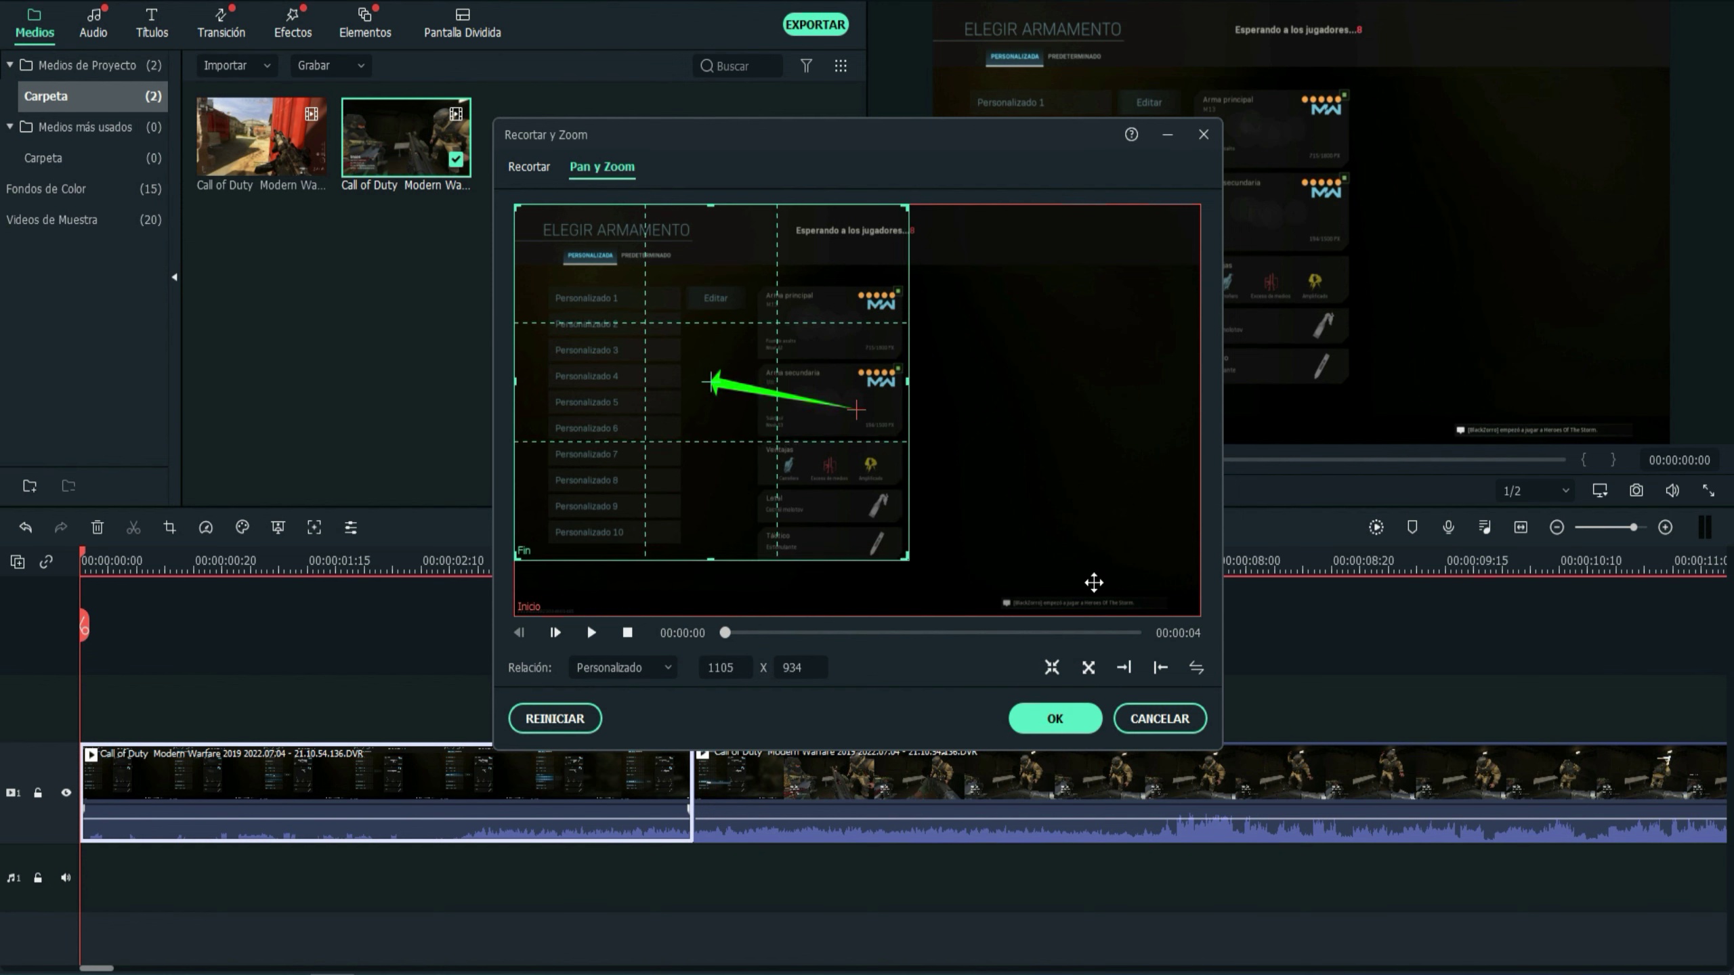
pyautogui.click(1052, 723)
# - Resize the first segment's Pan y Zoom start frame to 1105 x 934, matching the end frame, and apply it
pyautogui.hotkey('alt', 'c')
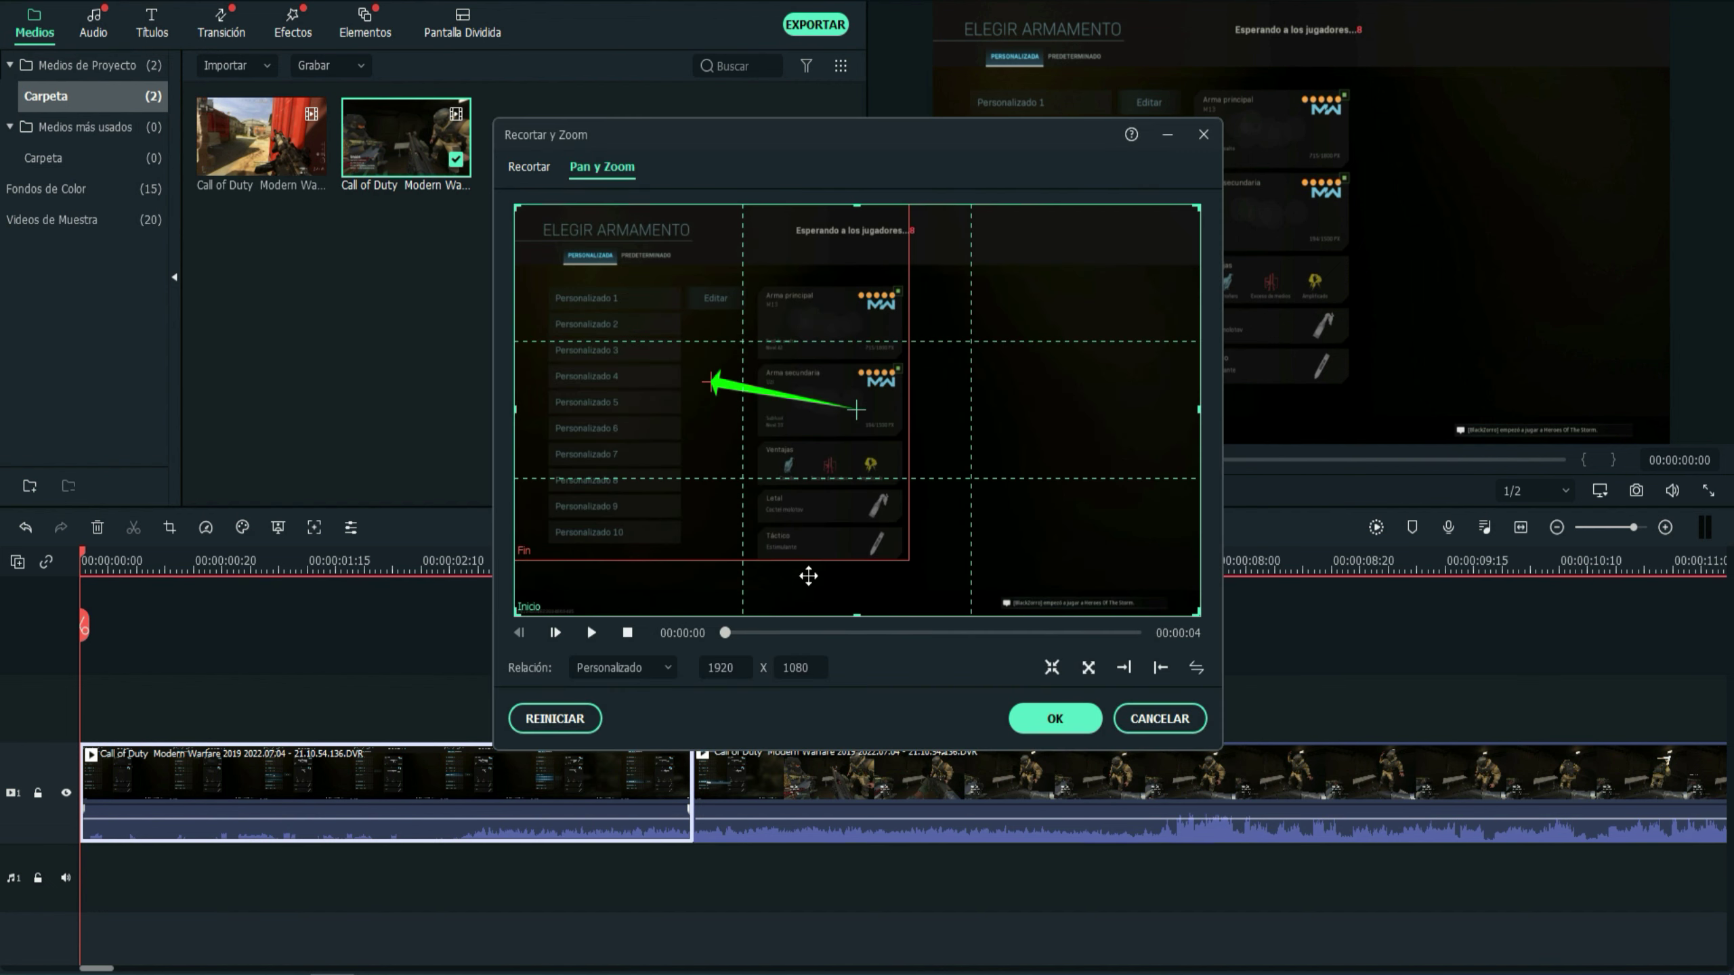
pyautogui.moveTo(1200, 617); pyautogui.dragTo(911, 563)
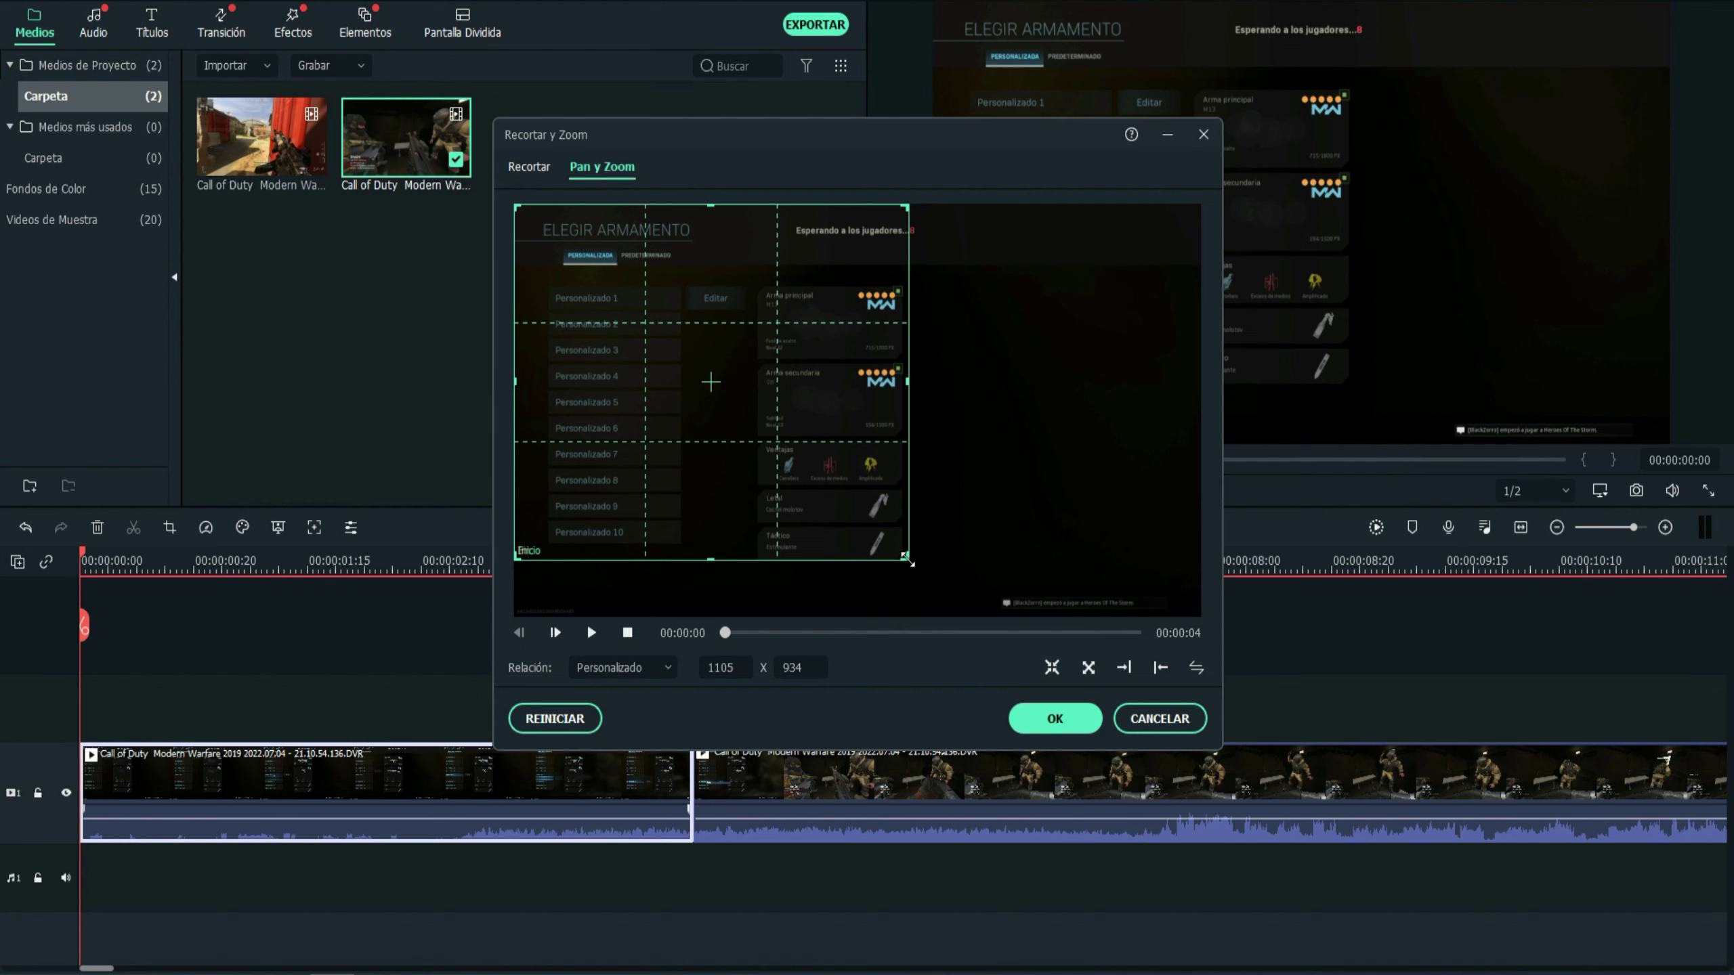
pyautogui.click(1055, 719)
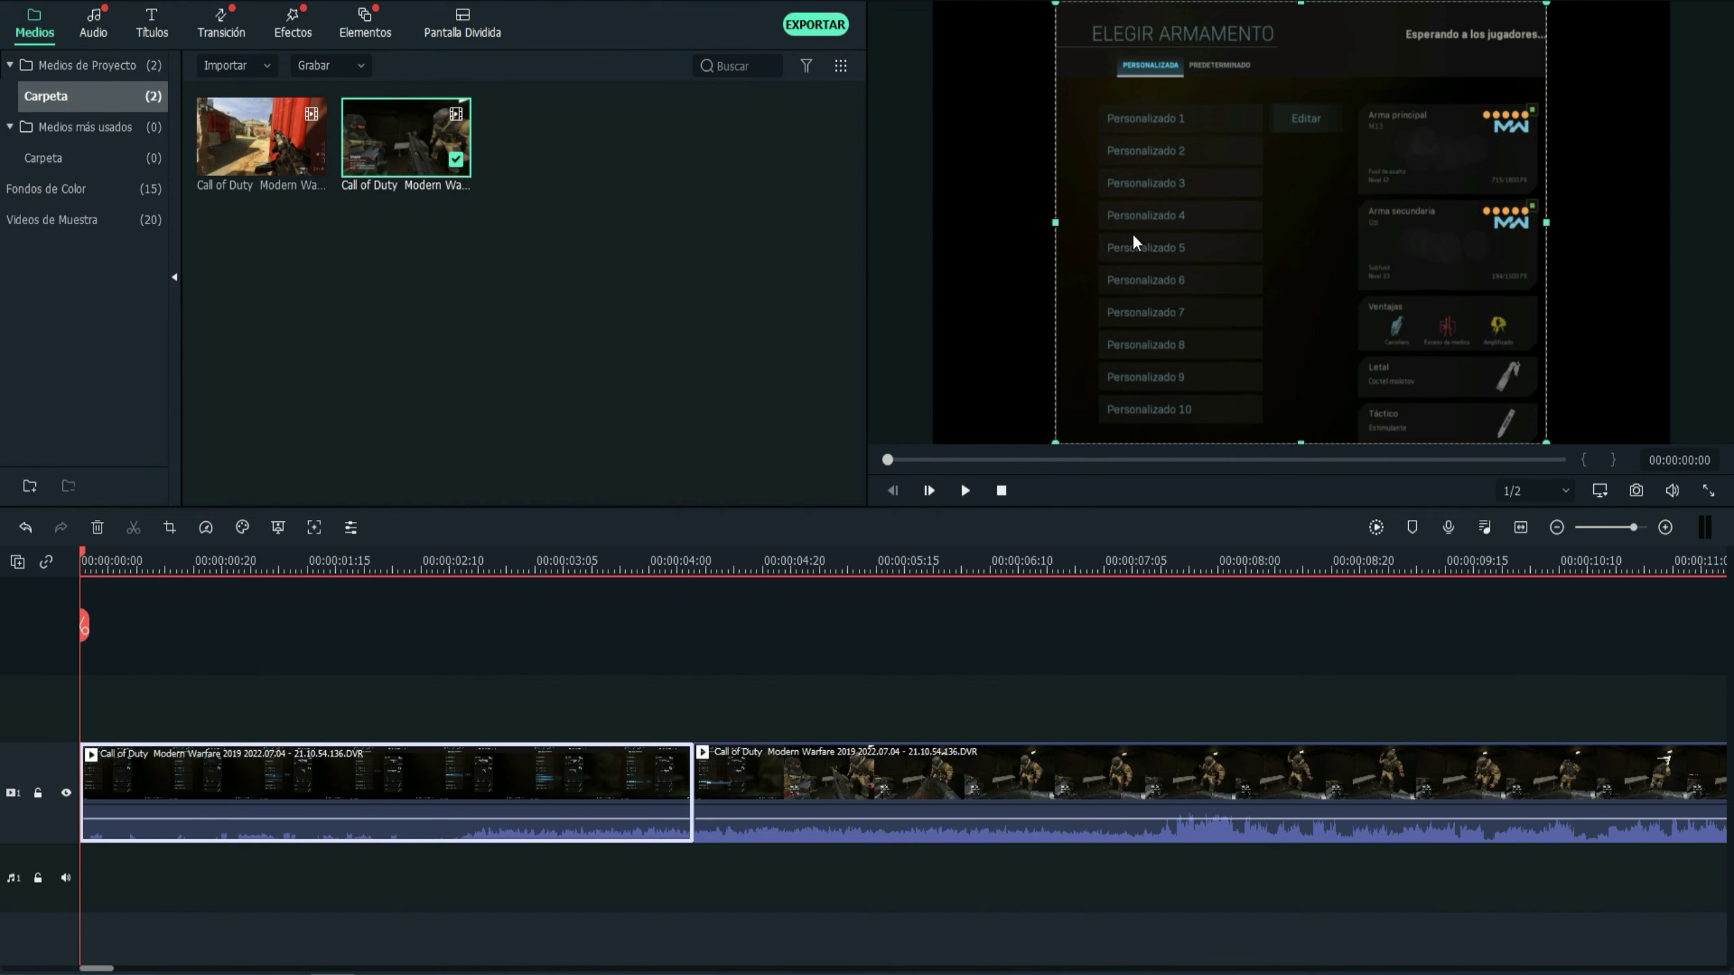
# - Stretch the cropped first segment in the preview to the frame's full width and adjust its height to fit the frame
pyautogui.moveTo(1054, 224); pyautogui.dragTo(935, 233)
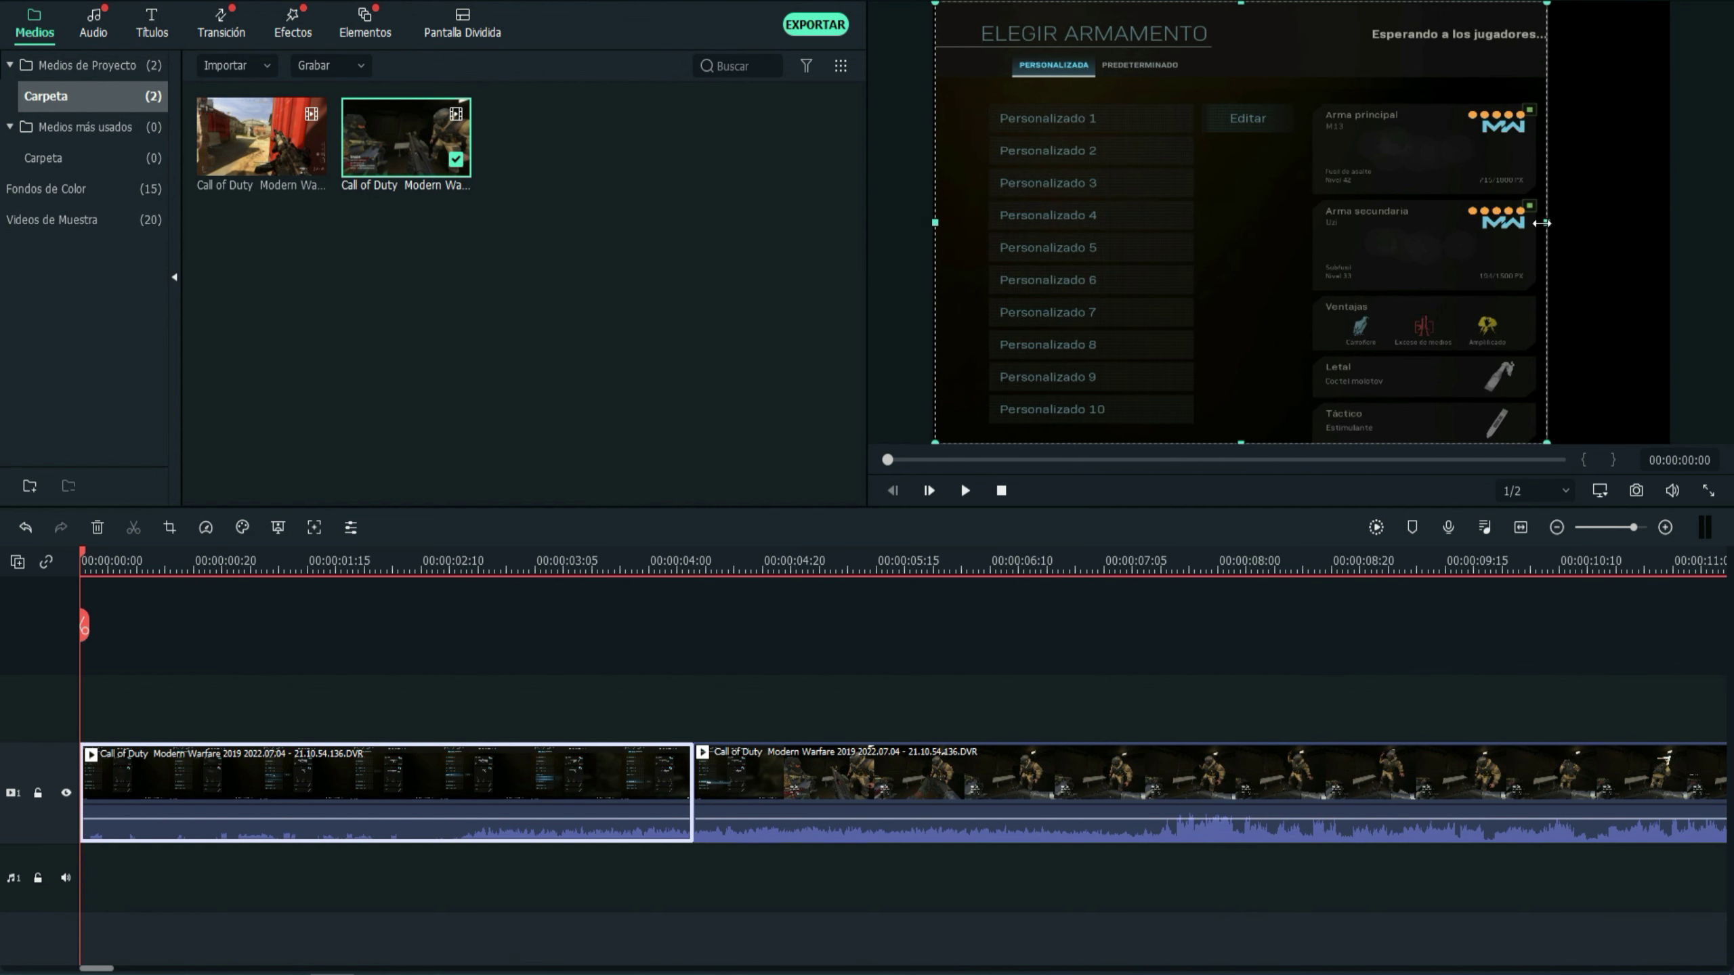
pyautogui.moveTo(1546, 223); pyautogui.dragTo(1669, 232)
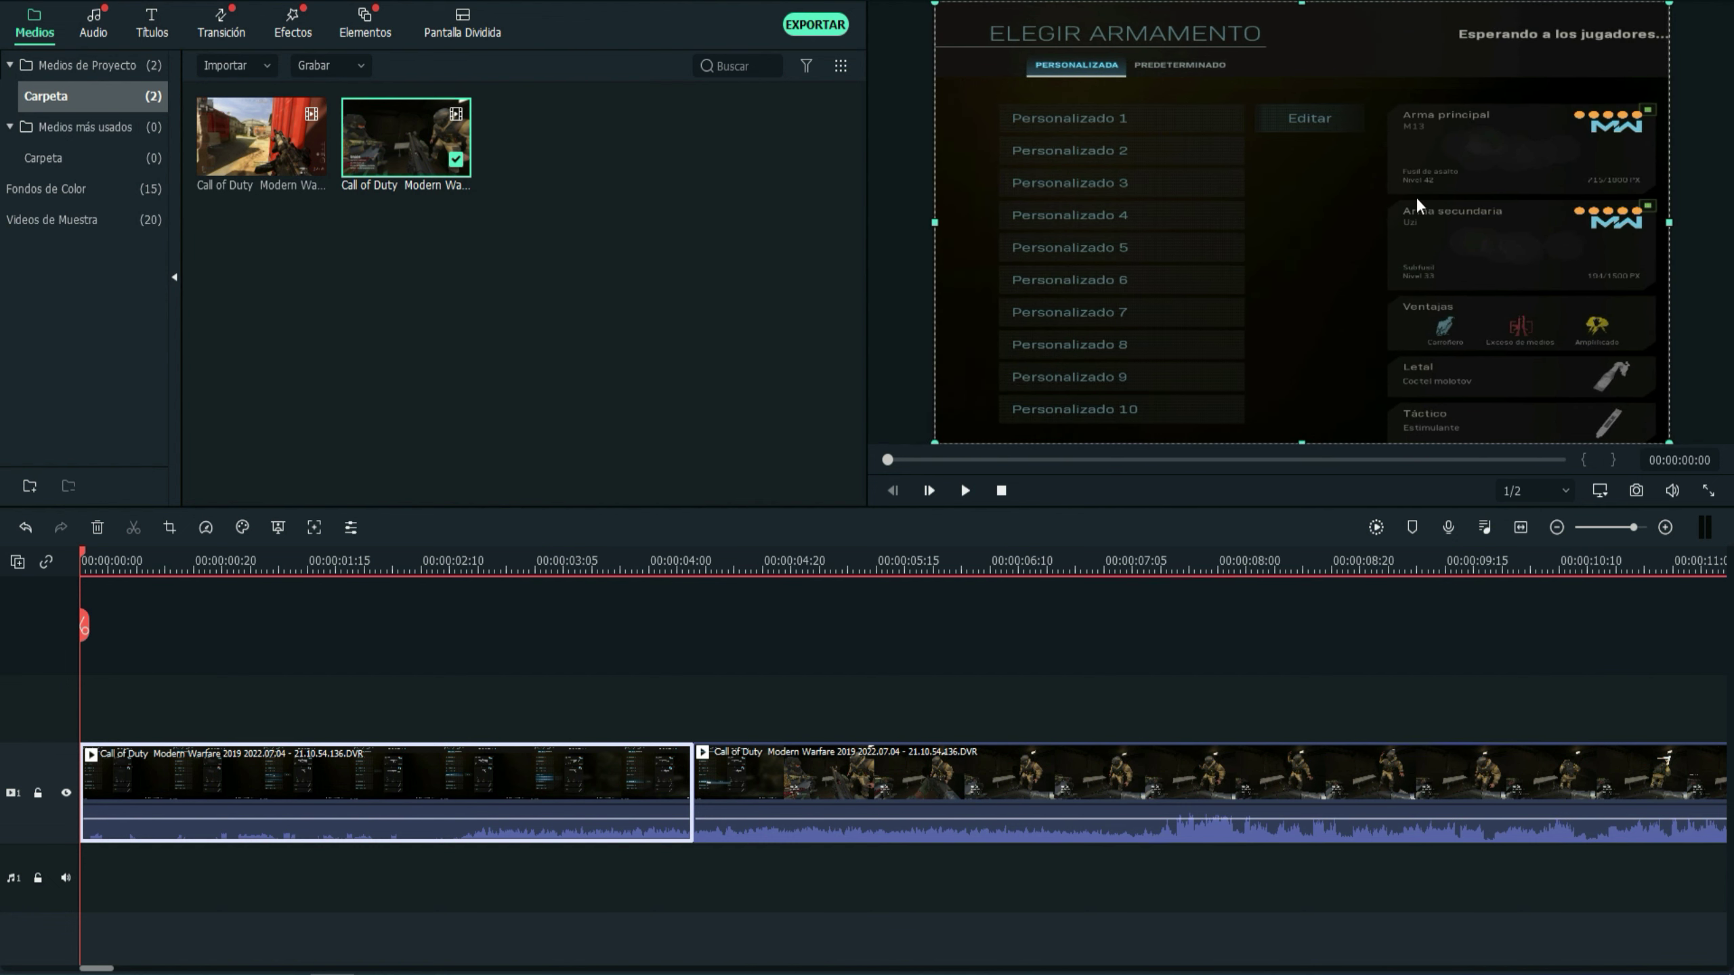
pyautogui.moveTo(84, 566); pyautogui.dragTo(165, 565)
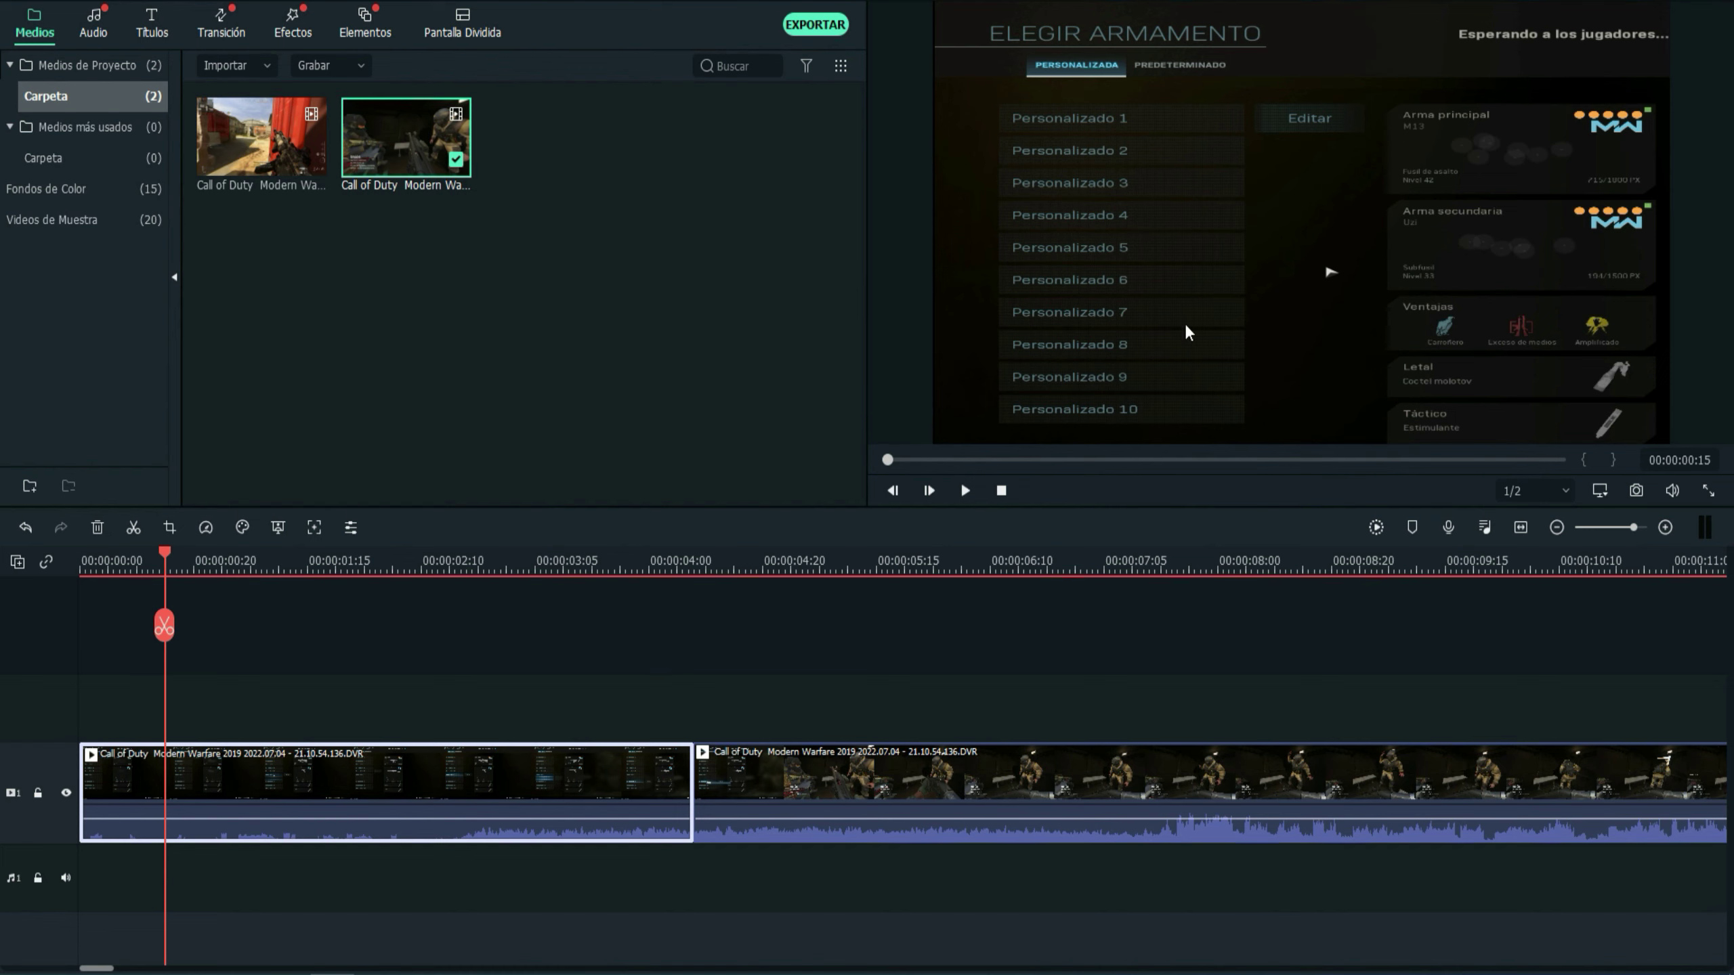
pyautogui.click(1112, 344)
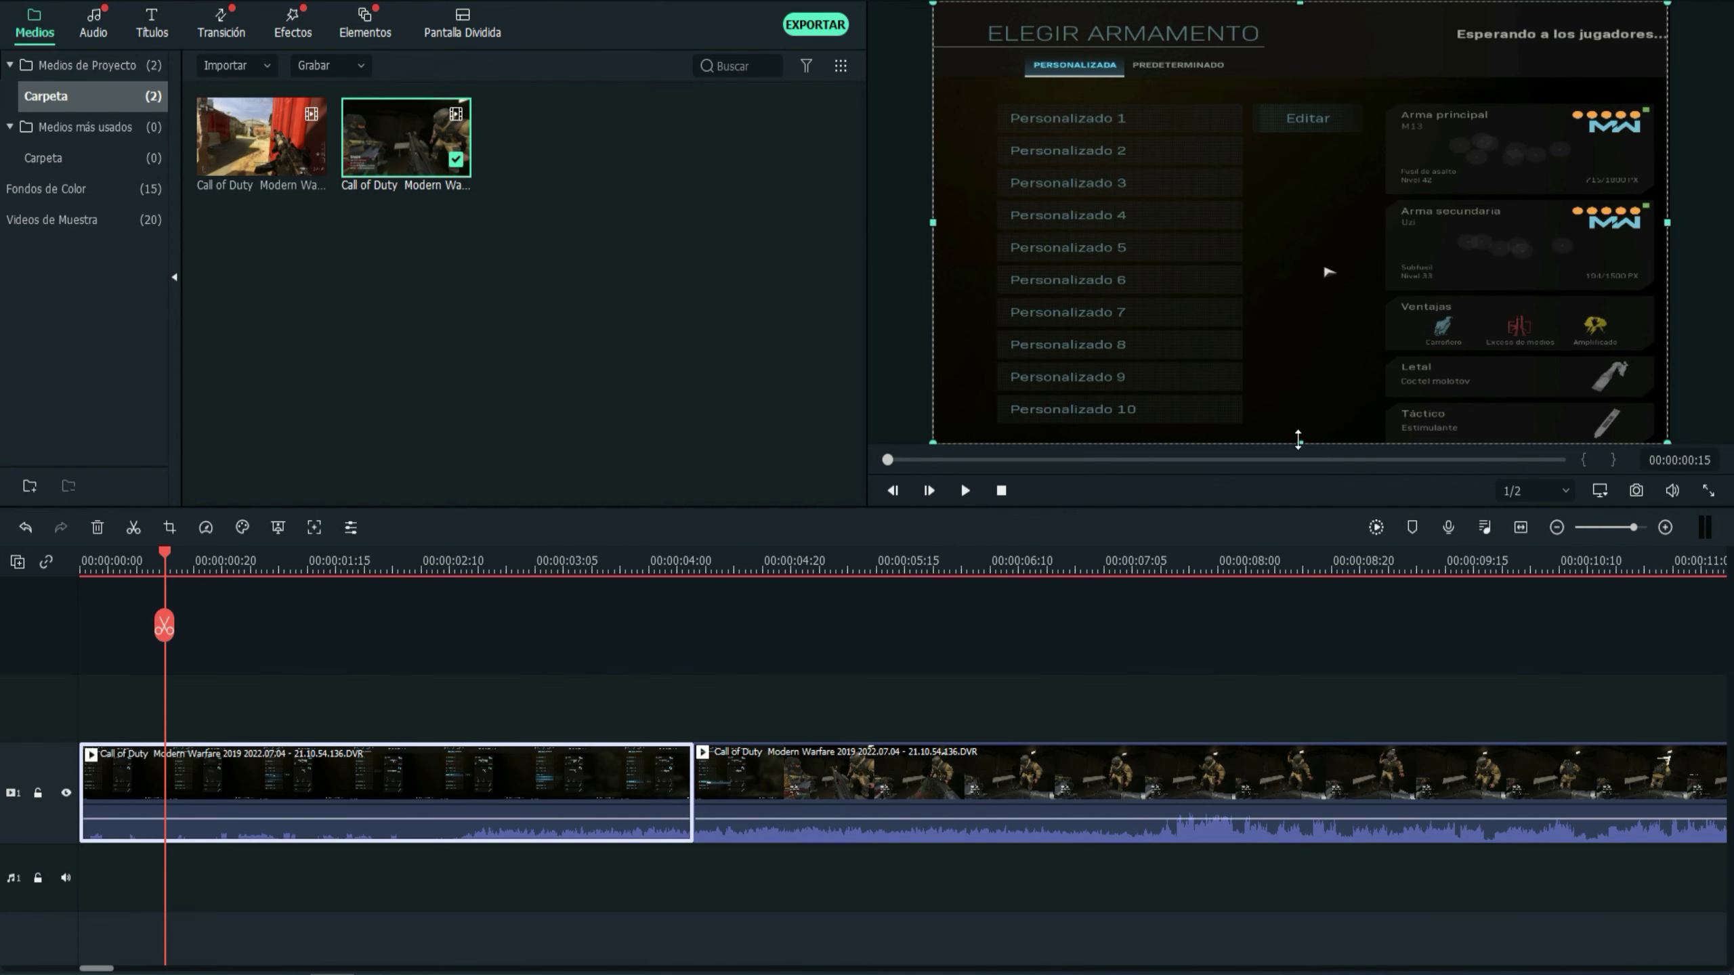
pyautogui.moveTo(1300, 439); pyautogui.dragTo(1310, 464)
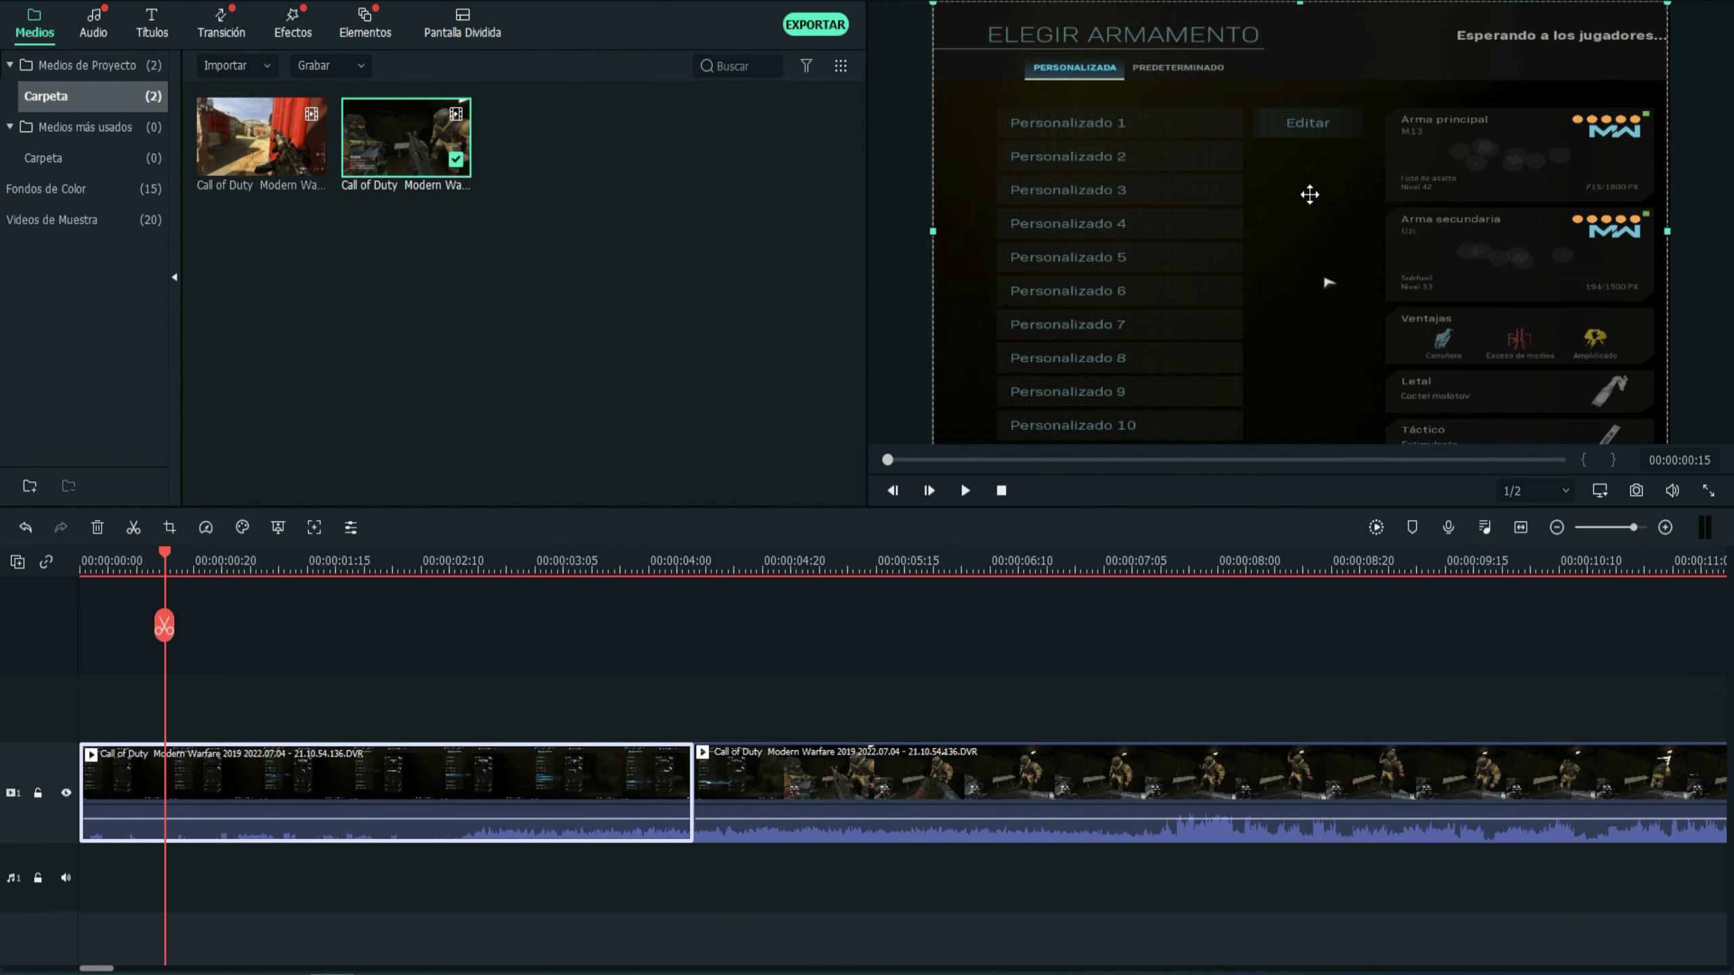
pyautogui.moveTo(1316, 167); pyautogui.dragTo(1319, 110)
pyautogui.hotkey('ctrl', 'z')
pyautogui.hotkey('ctrl', 'z')
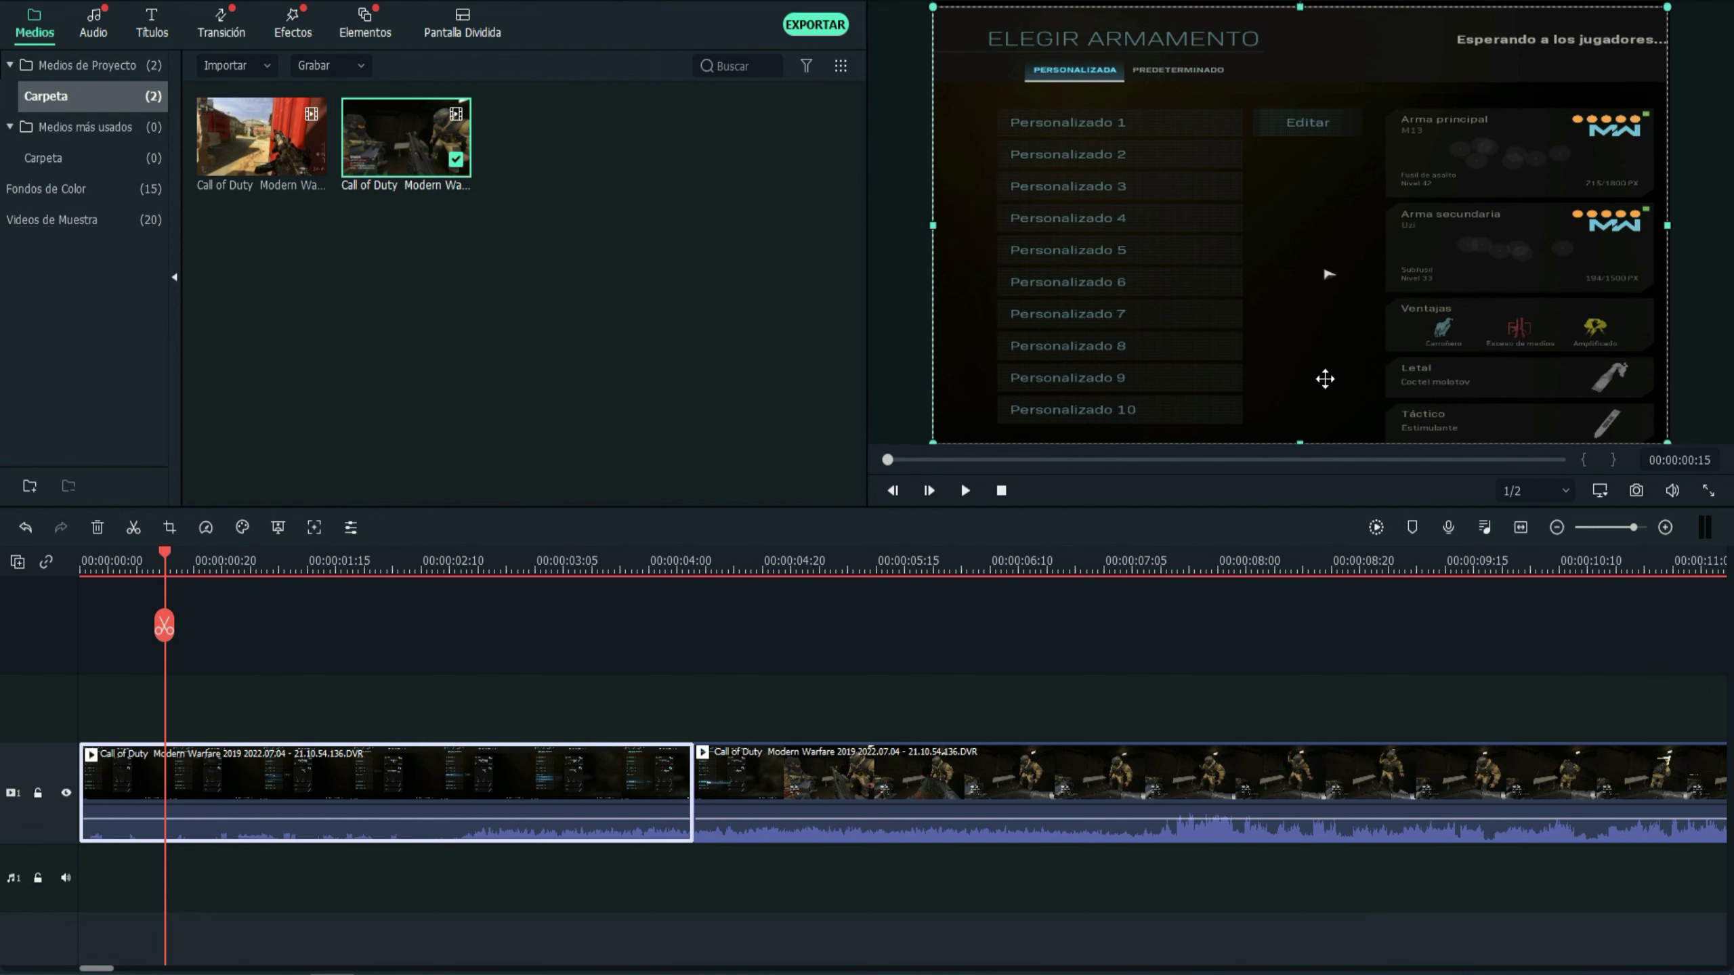
pyautogui.moveTo(1300, 438)
pyautogui.mouseDown()
pyautogui.moveTo(1310, 479)
pyautogui.moveTo(1306, 441)
pyautogui.mouseUp()
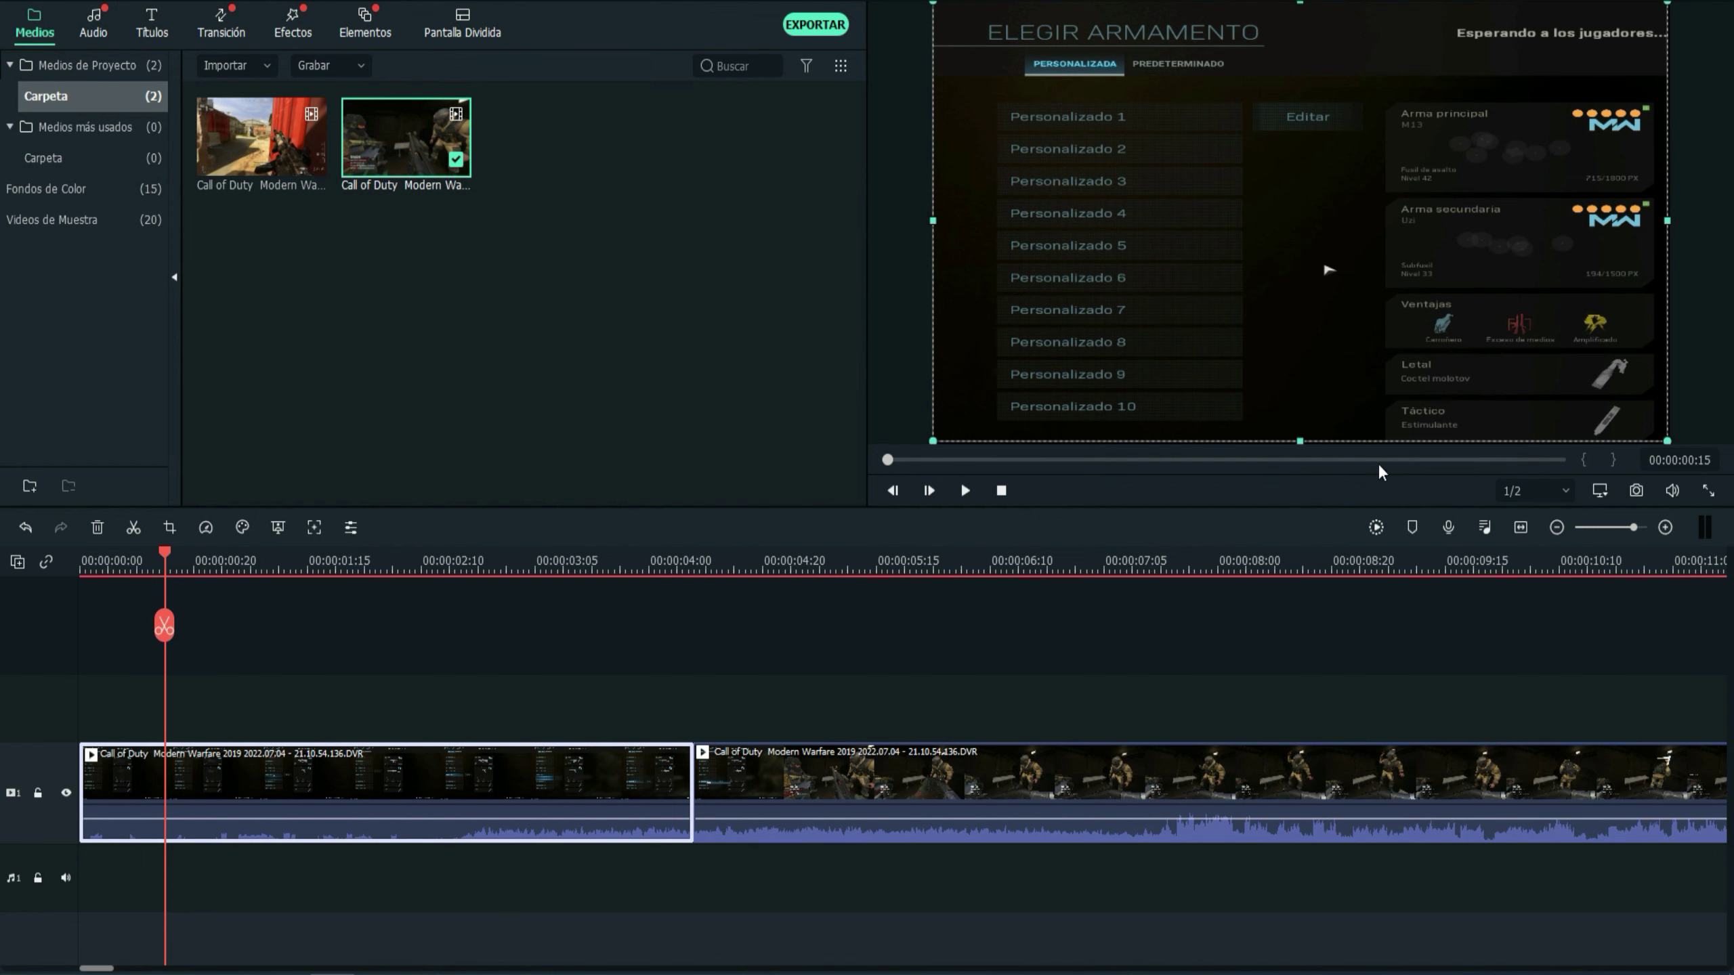
# - Play the timeline from the start past the cut to review the cropped segment
pyautogui.moveTo(166, 556); pyautogui.dragTo(60, 627)
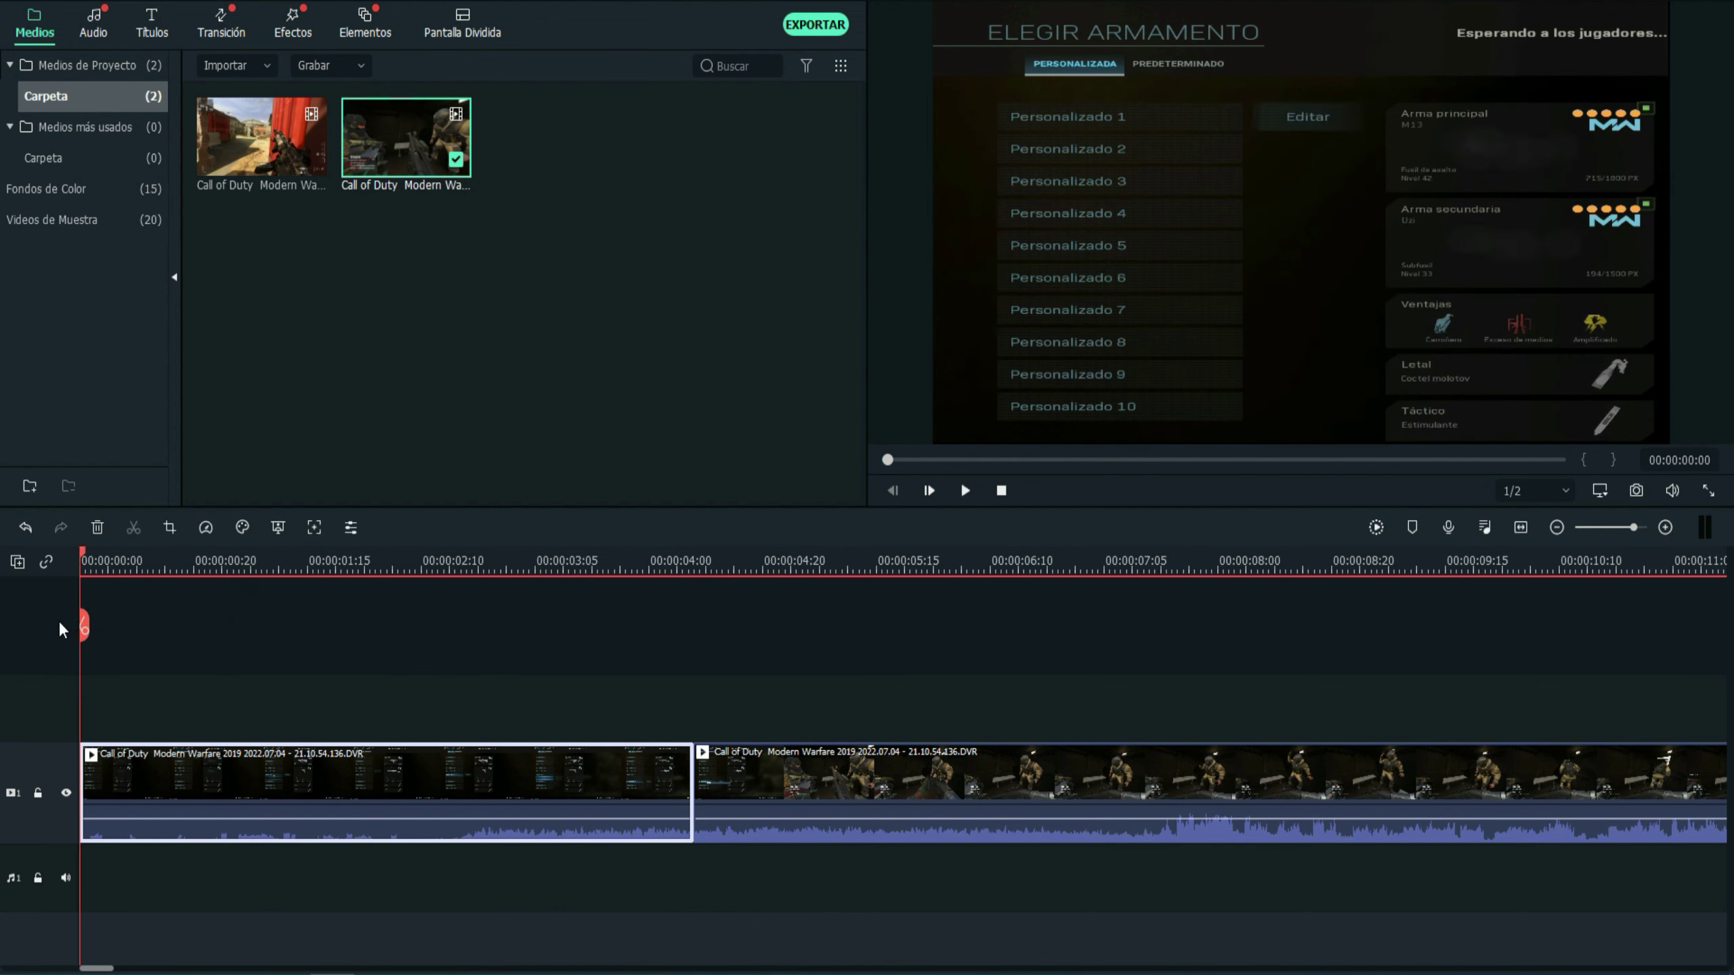
pyautogui.click(965, 491)
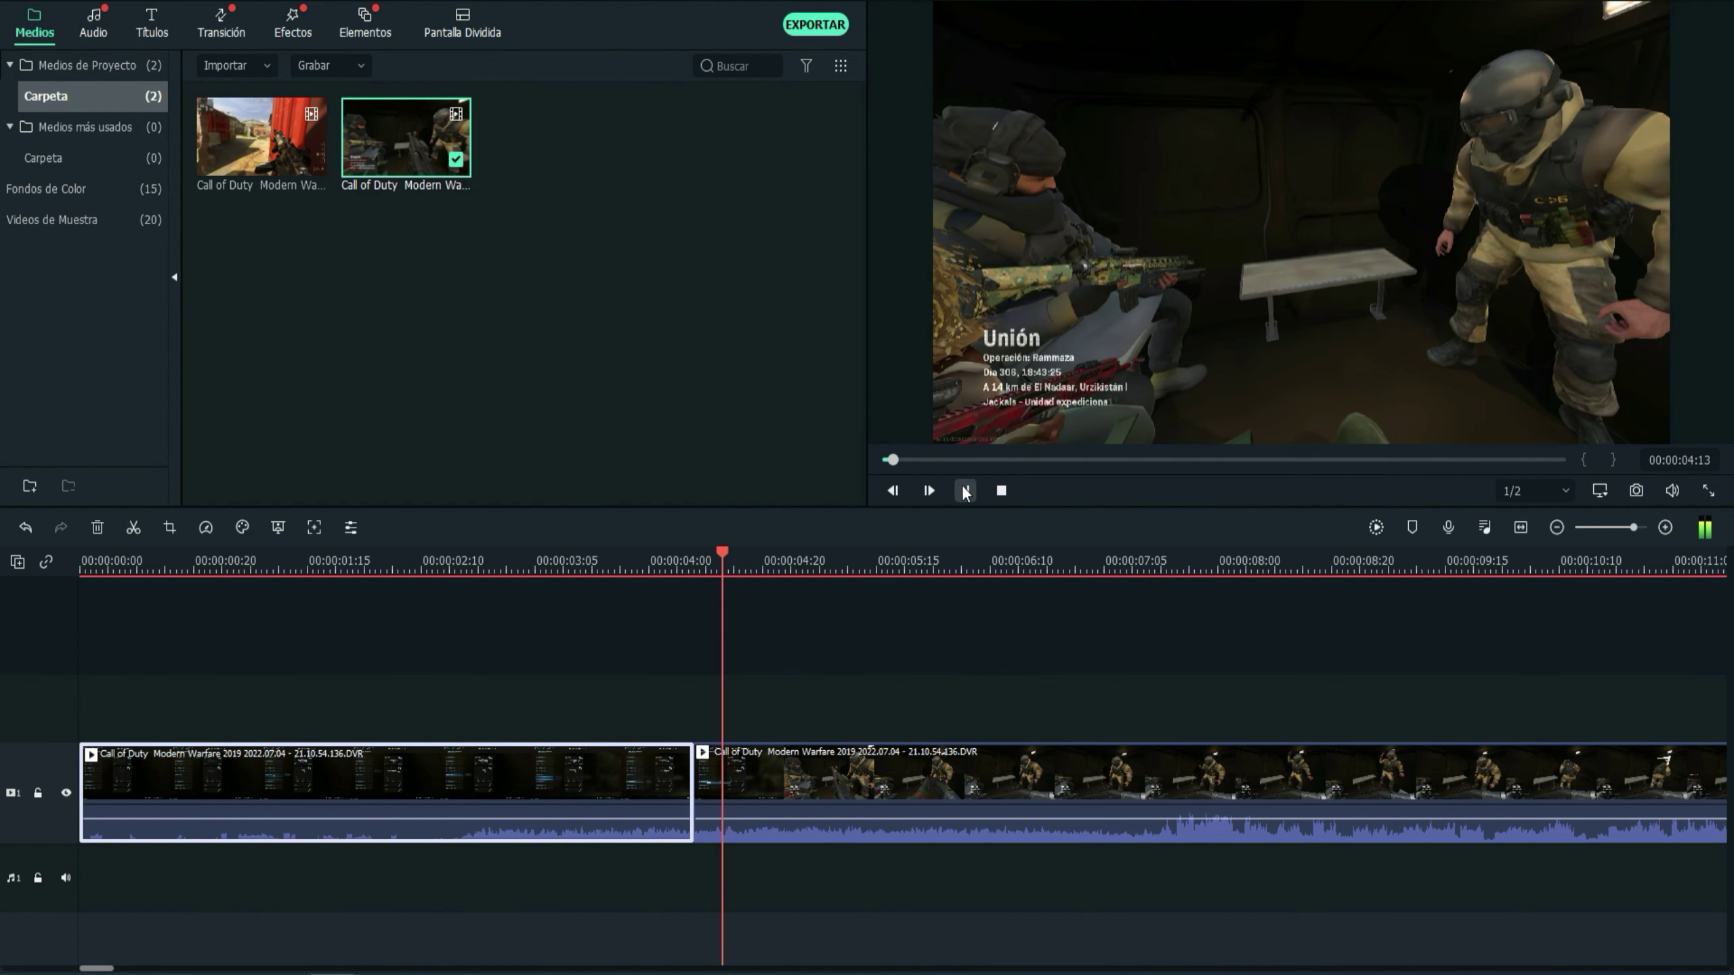
pyautogui.click(965, 490)
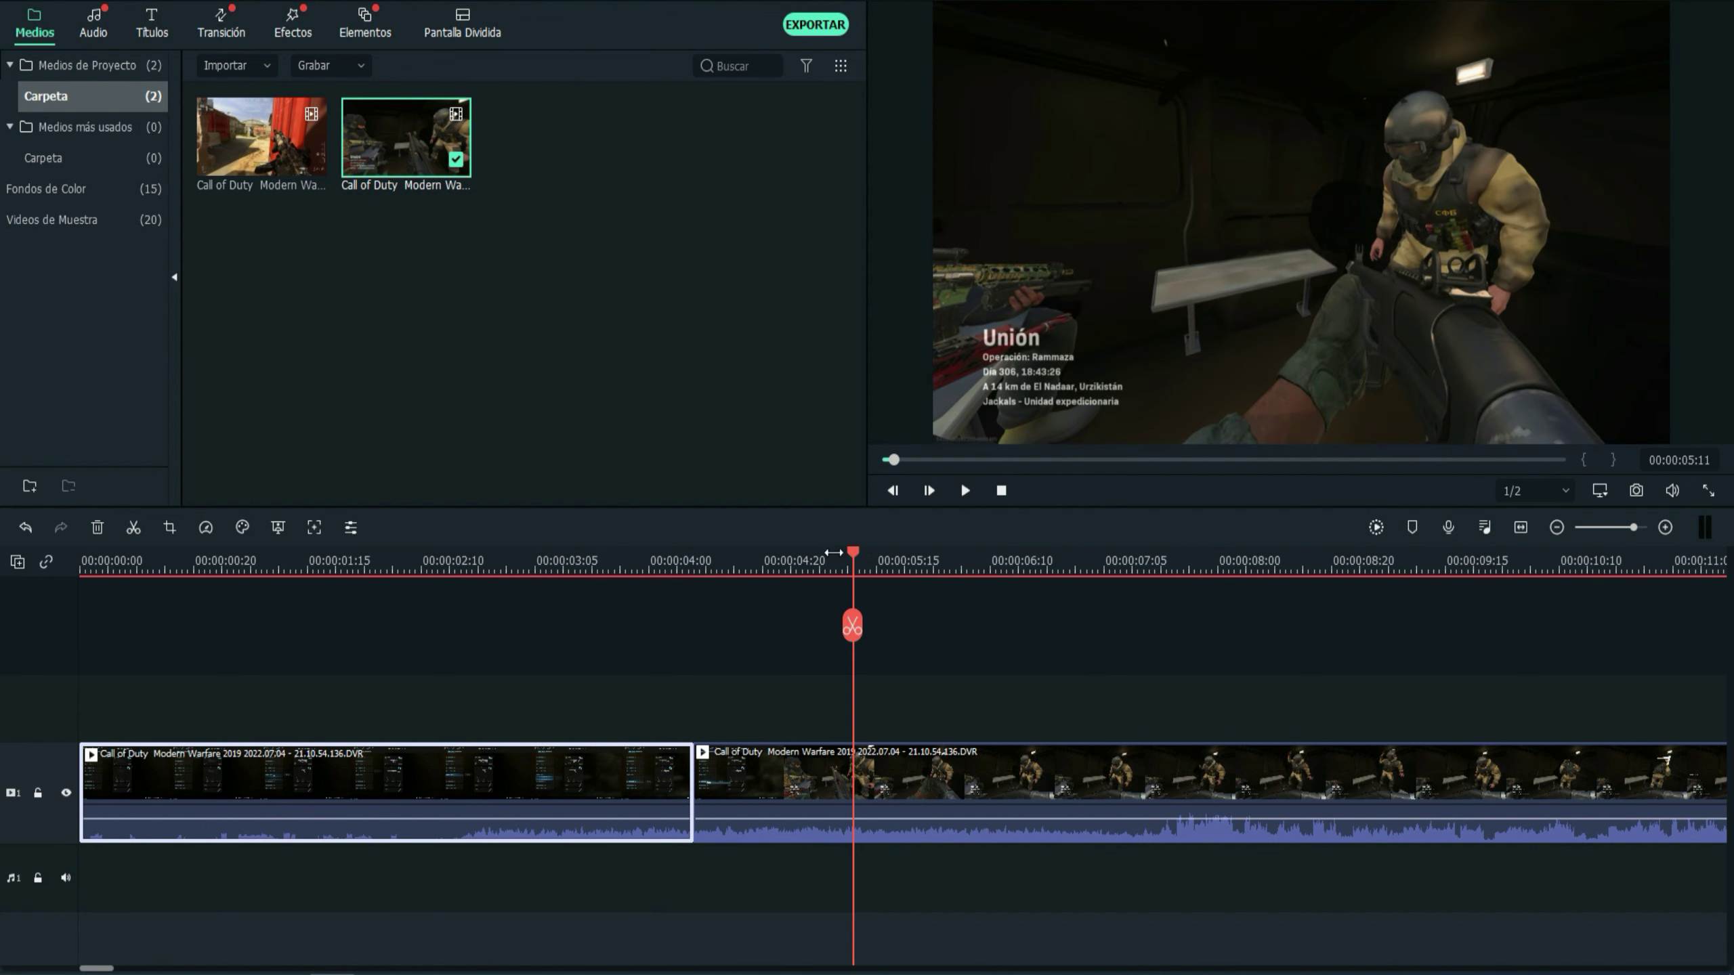
# - Move the playhead back to 00:00:03:11, shortly before the cut between the two segments
pyautogui.scroll(-1, 834, 552)
pyautogui.scroll(1, 821, 570)
pyautogui.moveTo(819, 552); pyautogui.dragTo(549, 571)
# - Browse the included transitions and place Cuadrícula zoom afuera on the cut between the two segments
pyautogui.click(287, 34)
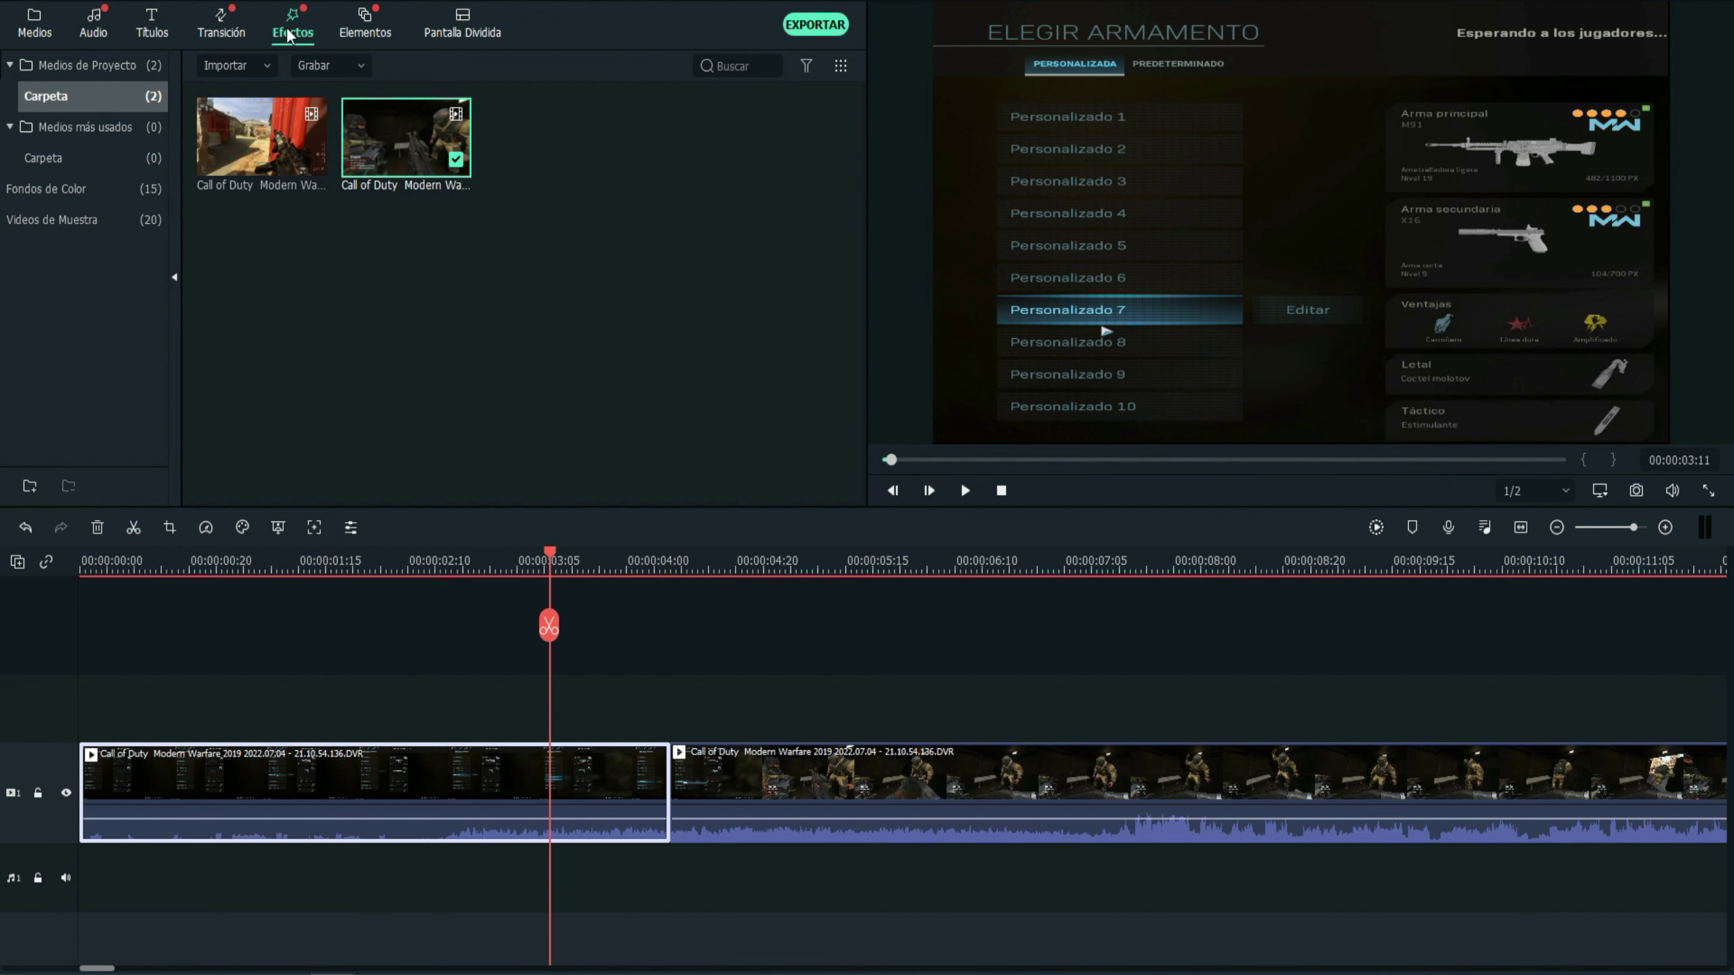
pyautogui.click(218, 21)
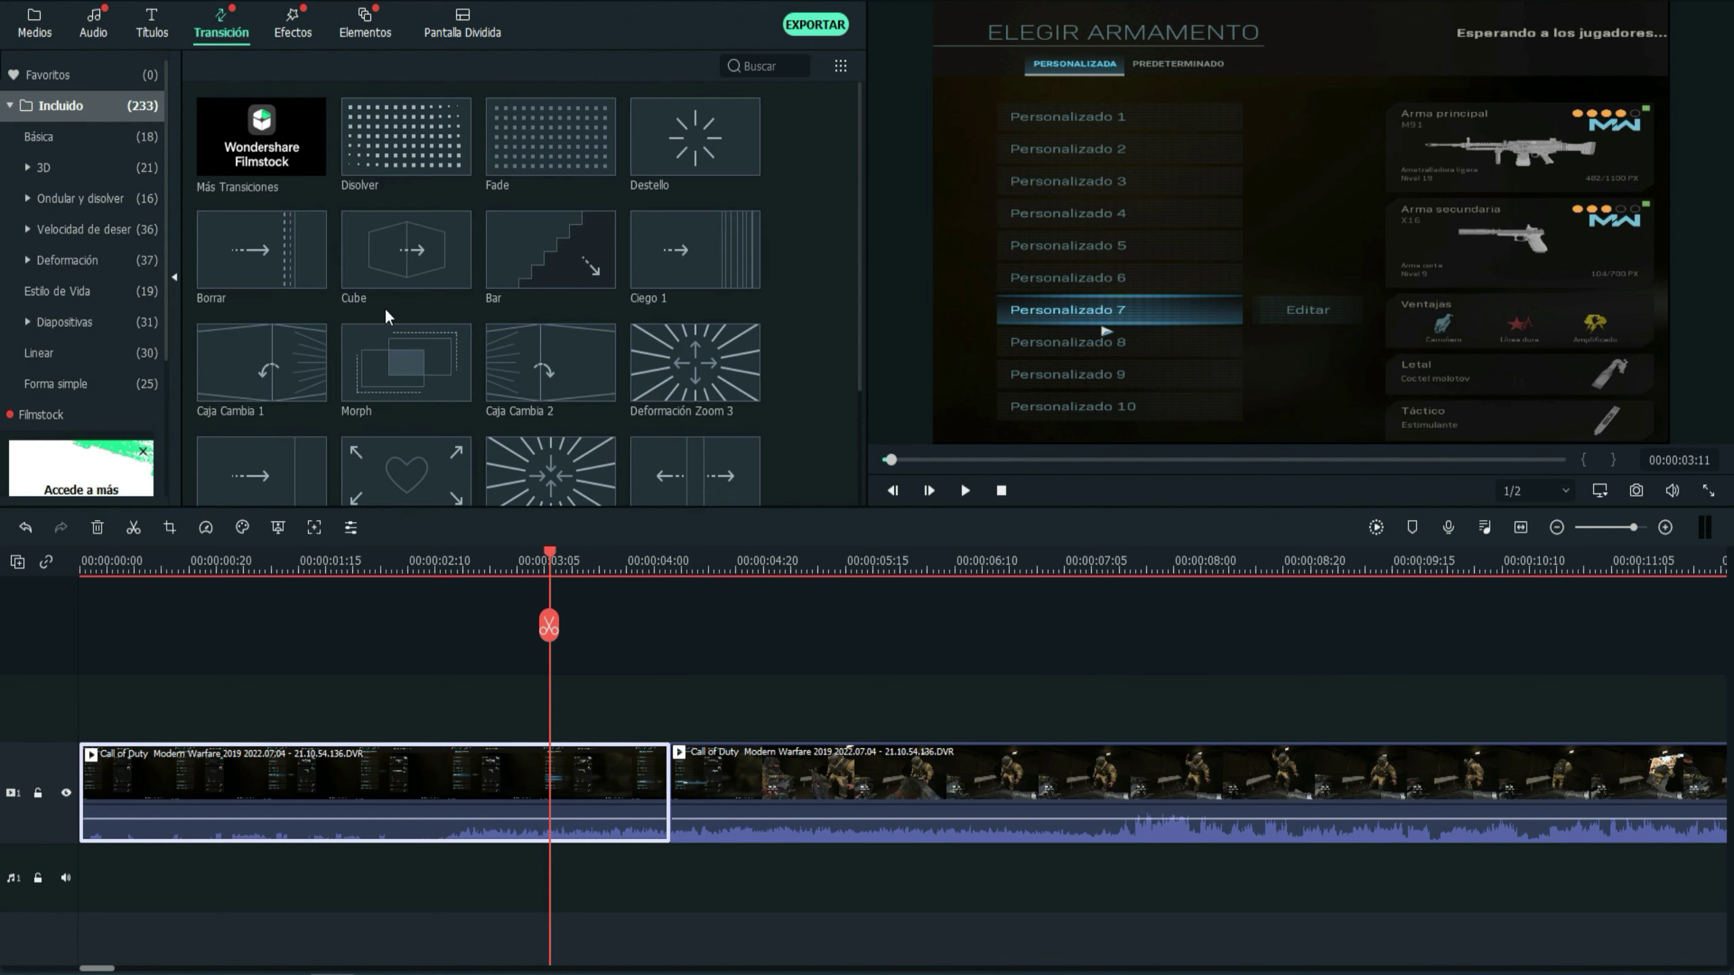
pyautogui.scroll(-10, 619, 411)
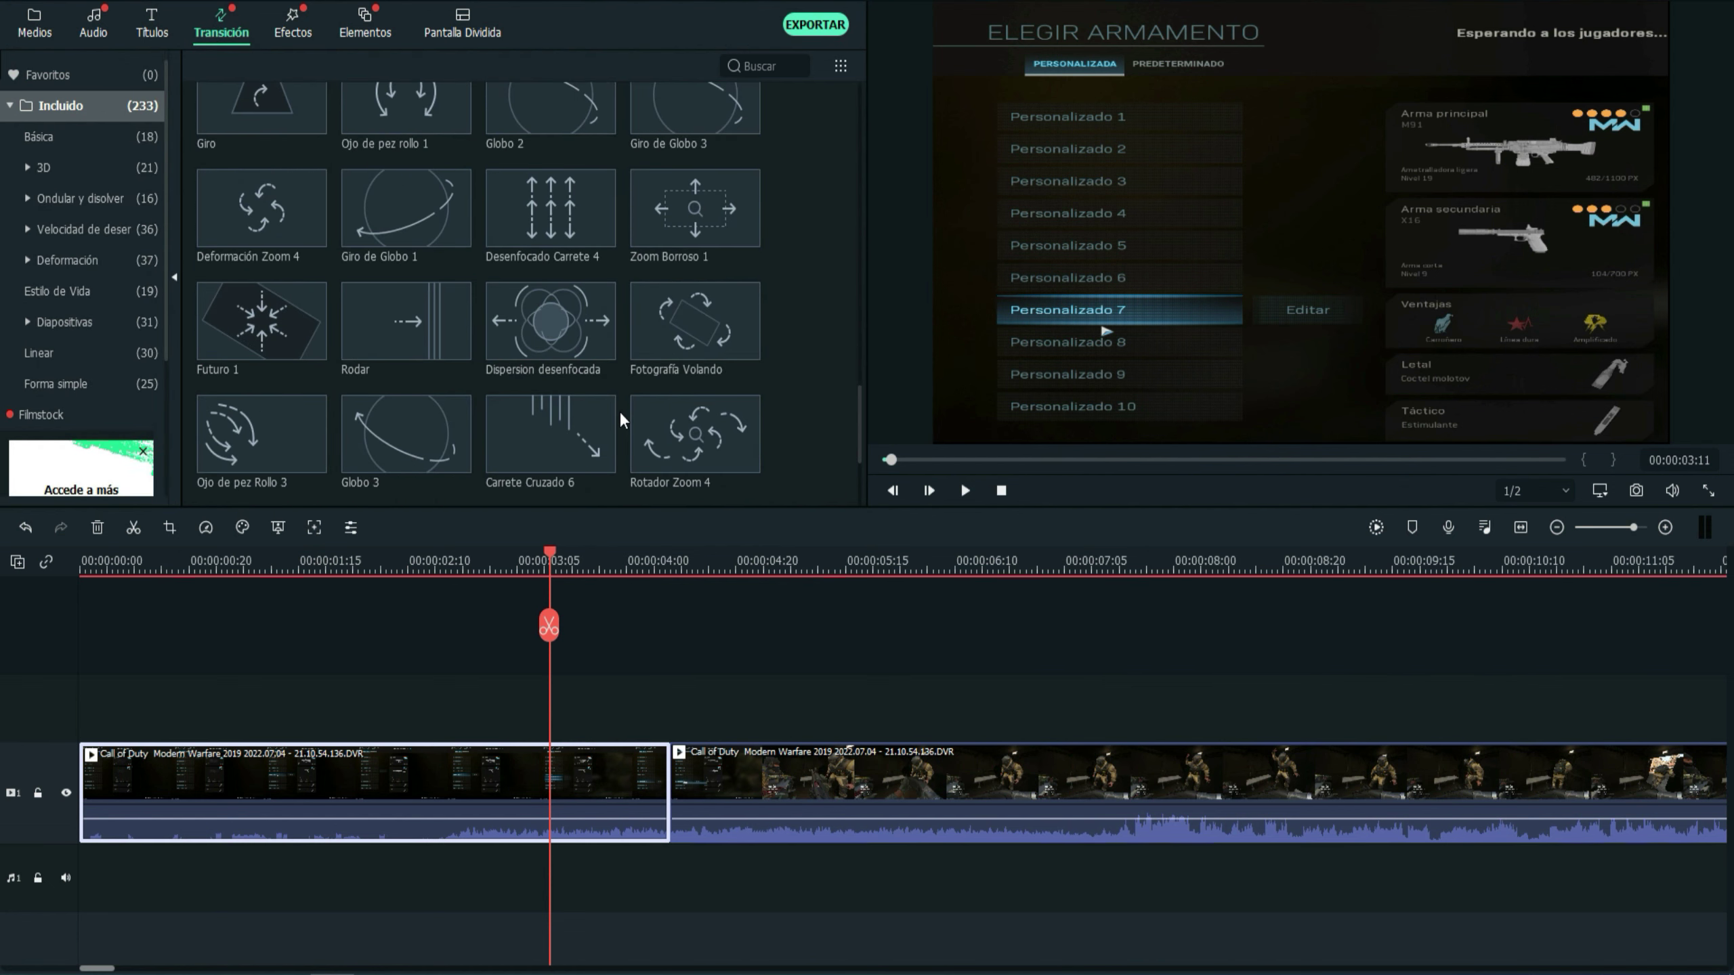
pyautogui.scroll(-5, 620, 411)
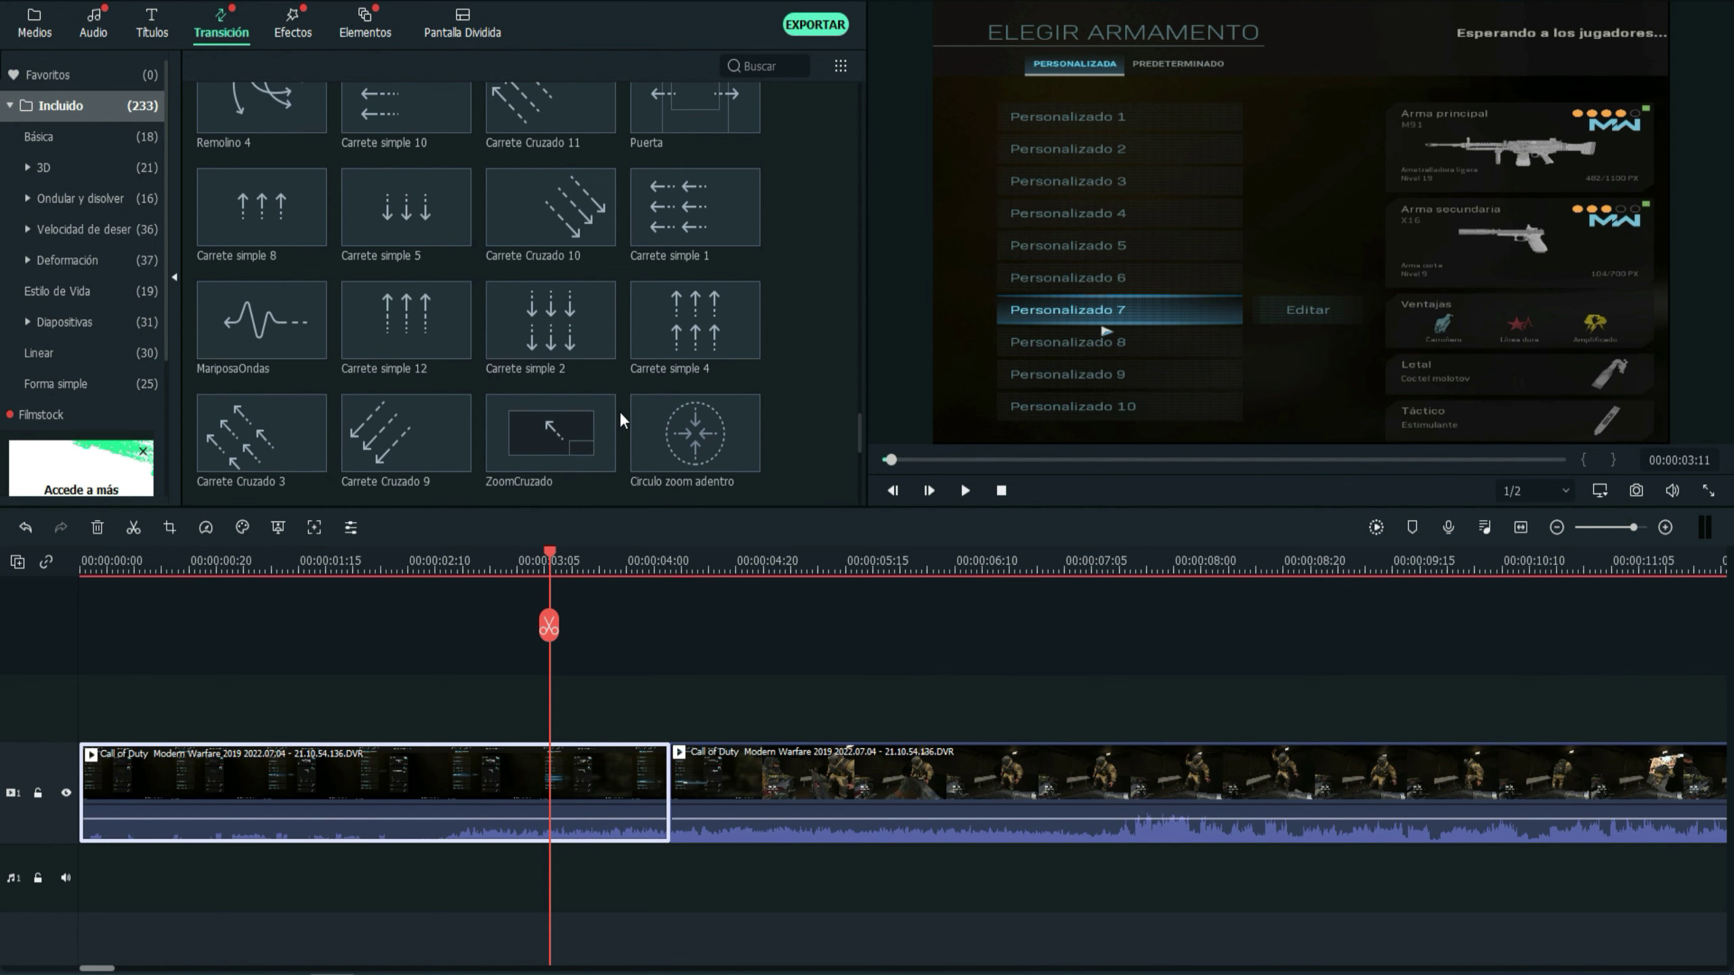
pyautogui.scroll(-5, 619, 411)
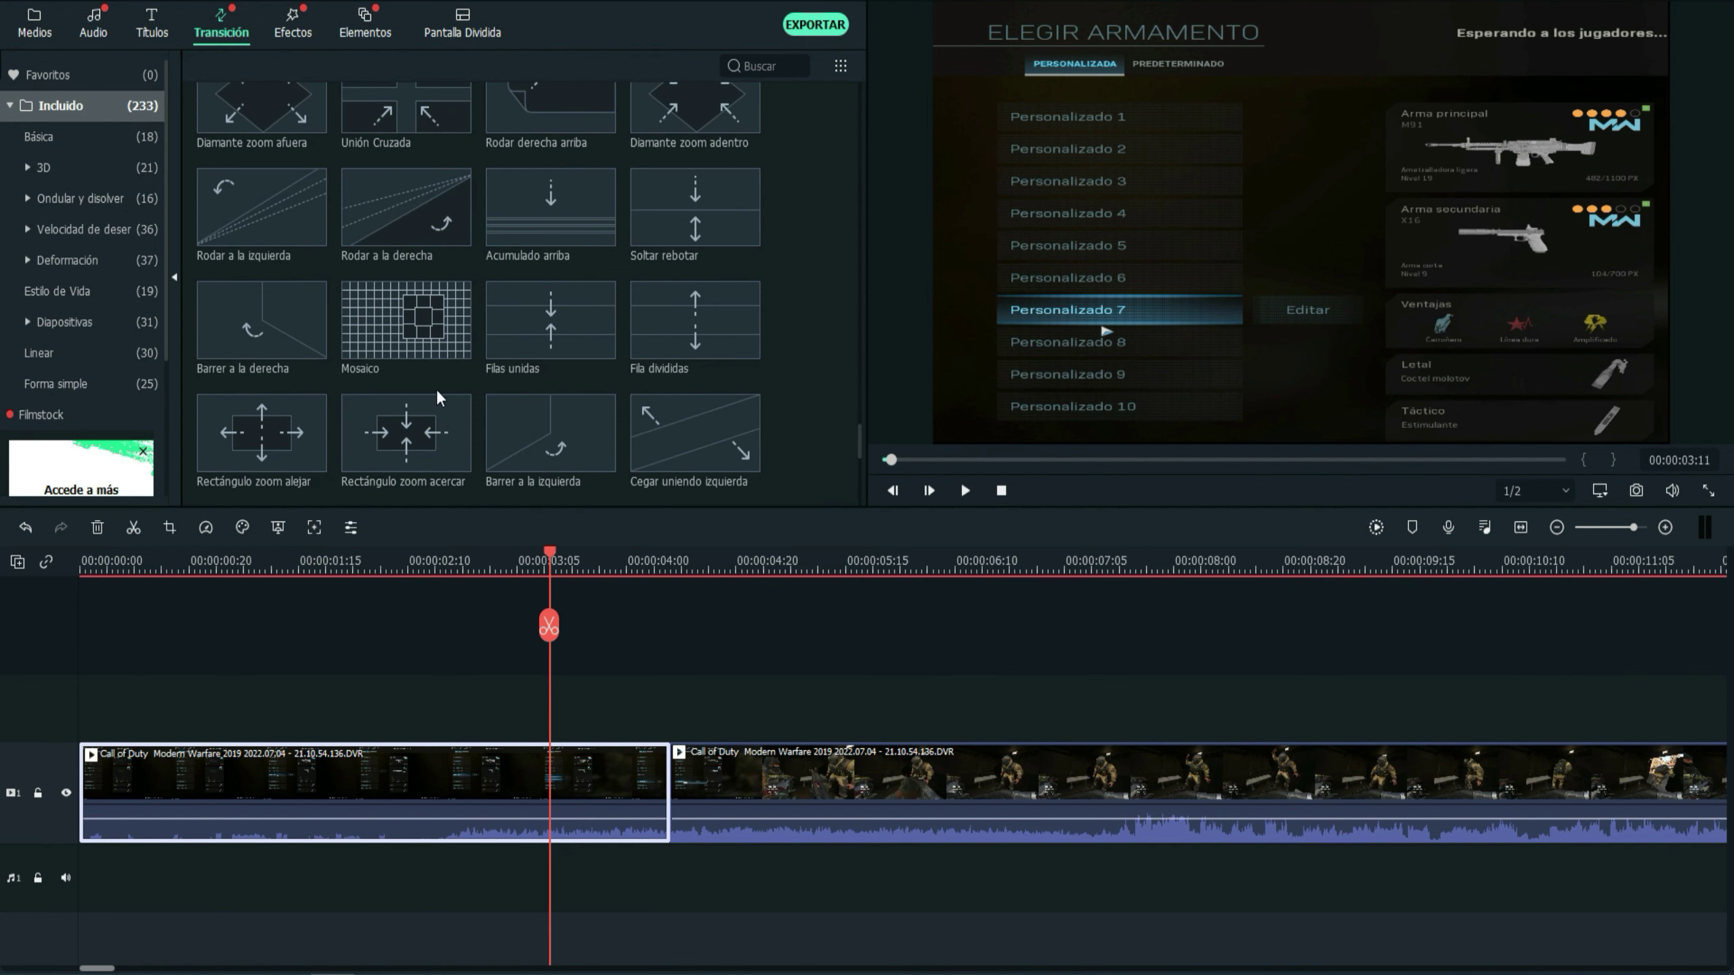
pyautogui.moveTo(410, 358)
pyautogui.scroll(-4, 411, 358)
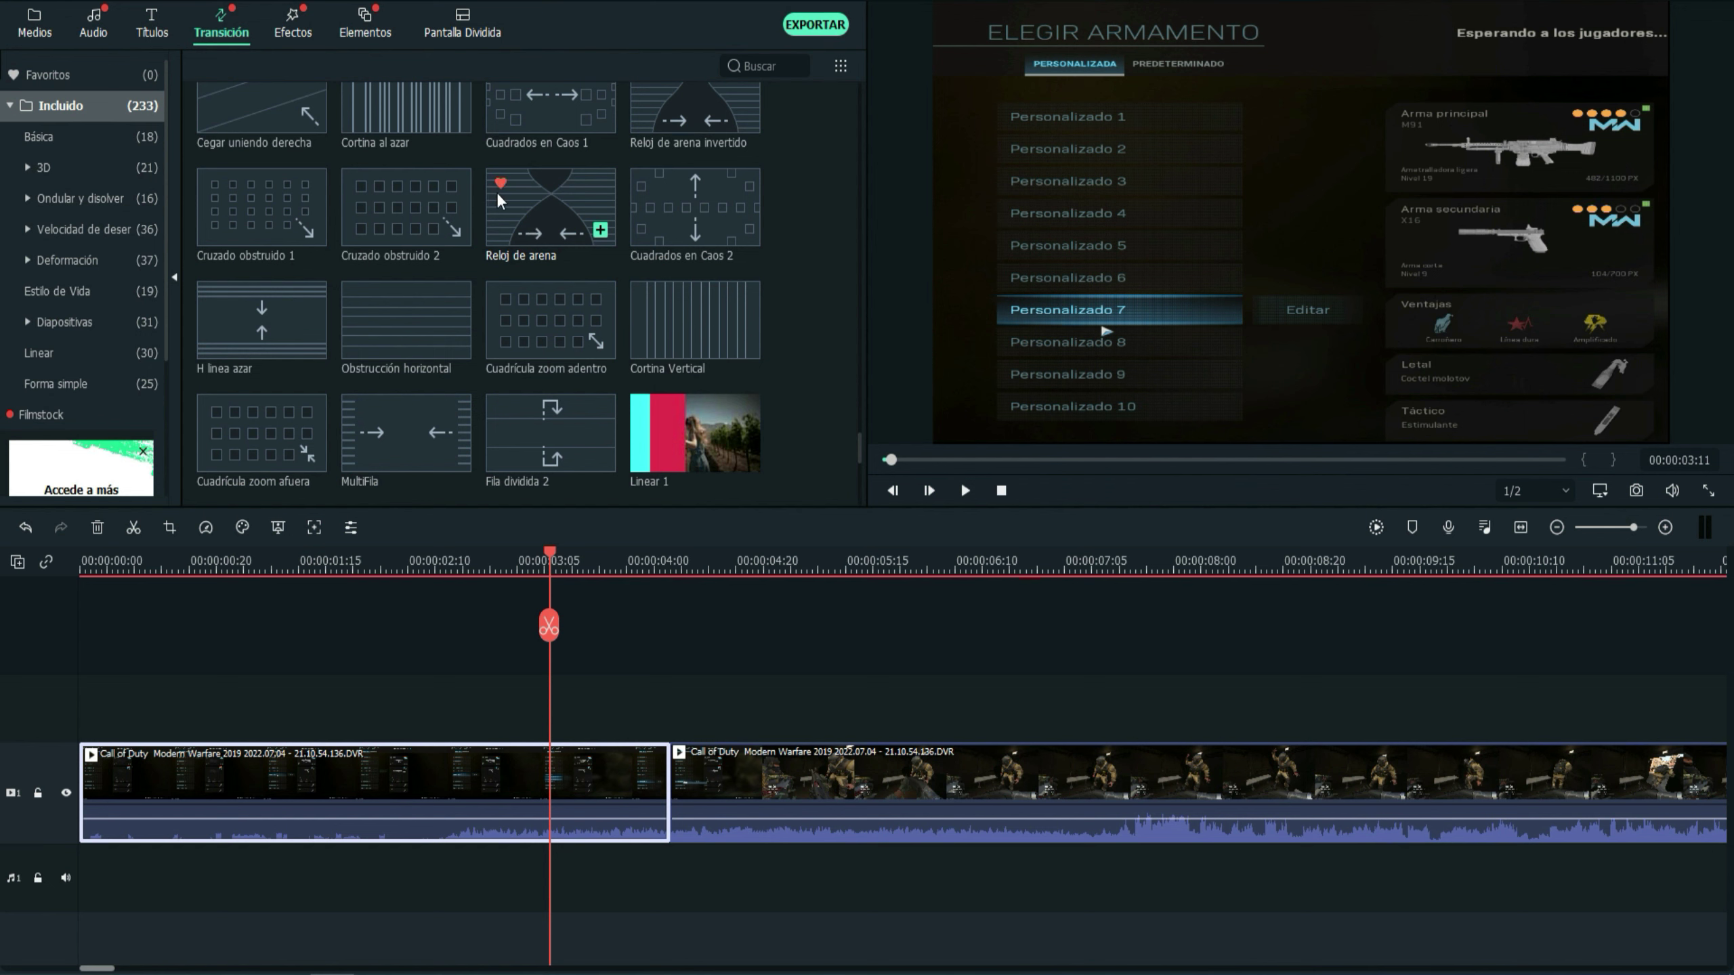
pyautogui.scroll(3, 528, 221)
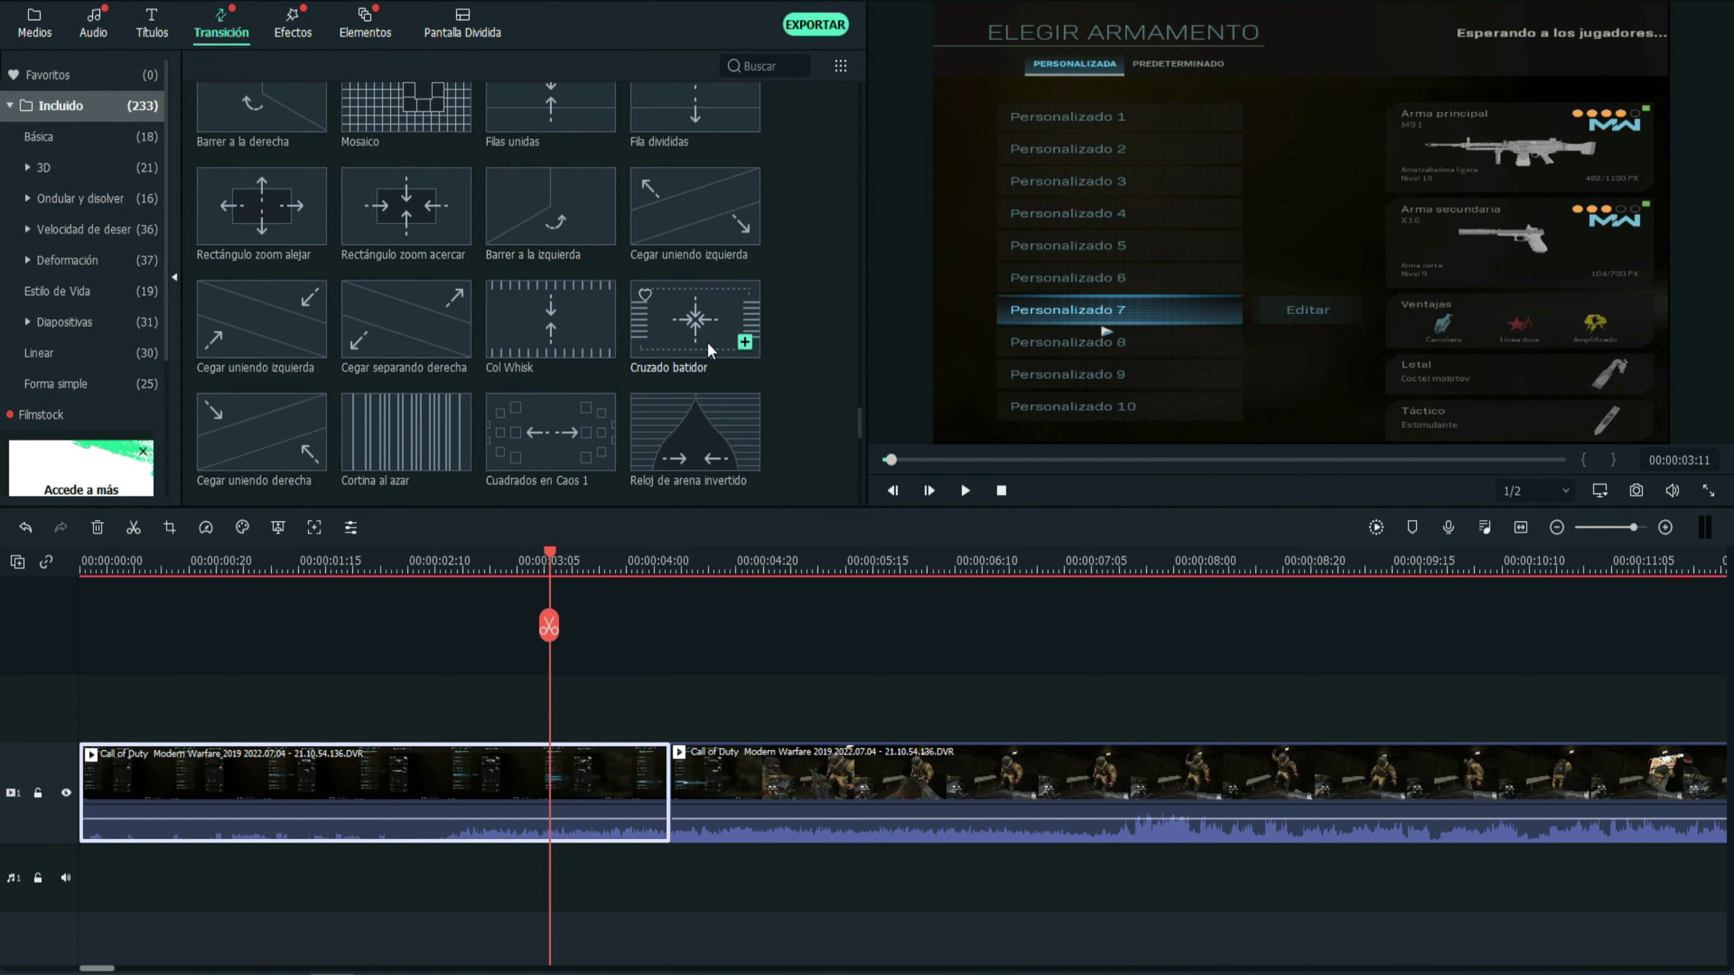
pyautogui.scroll(-3, 707, 341)
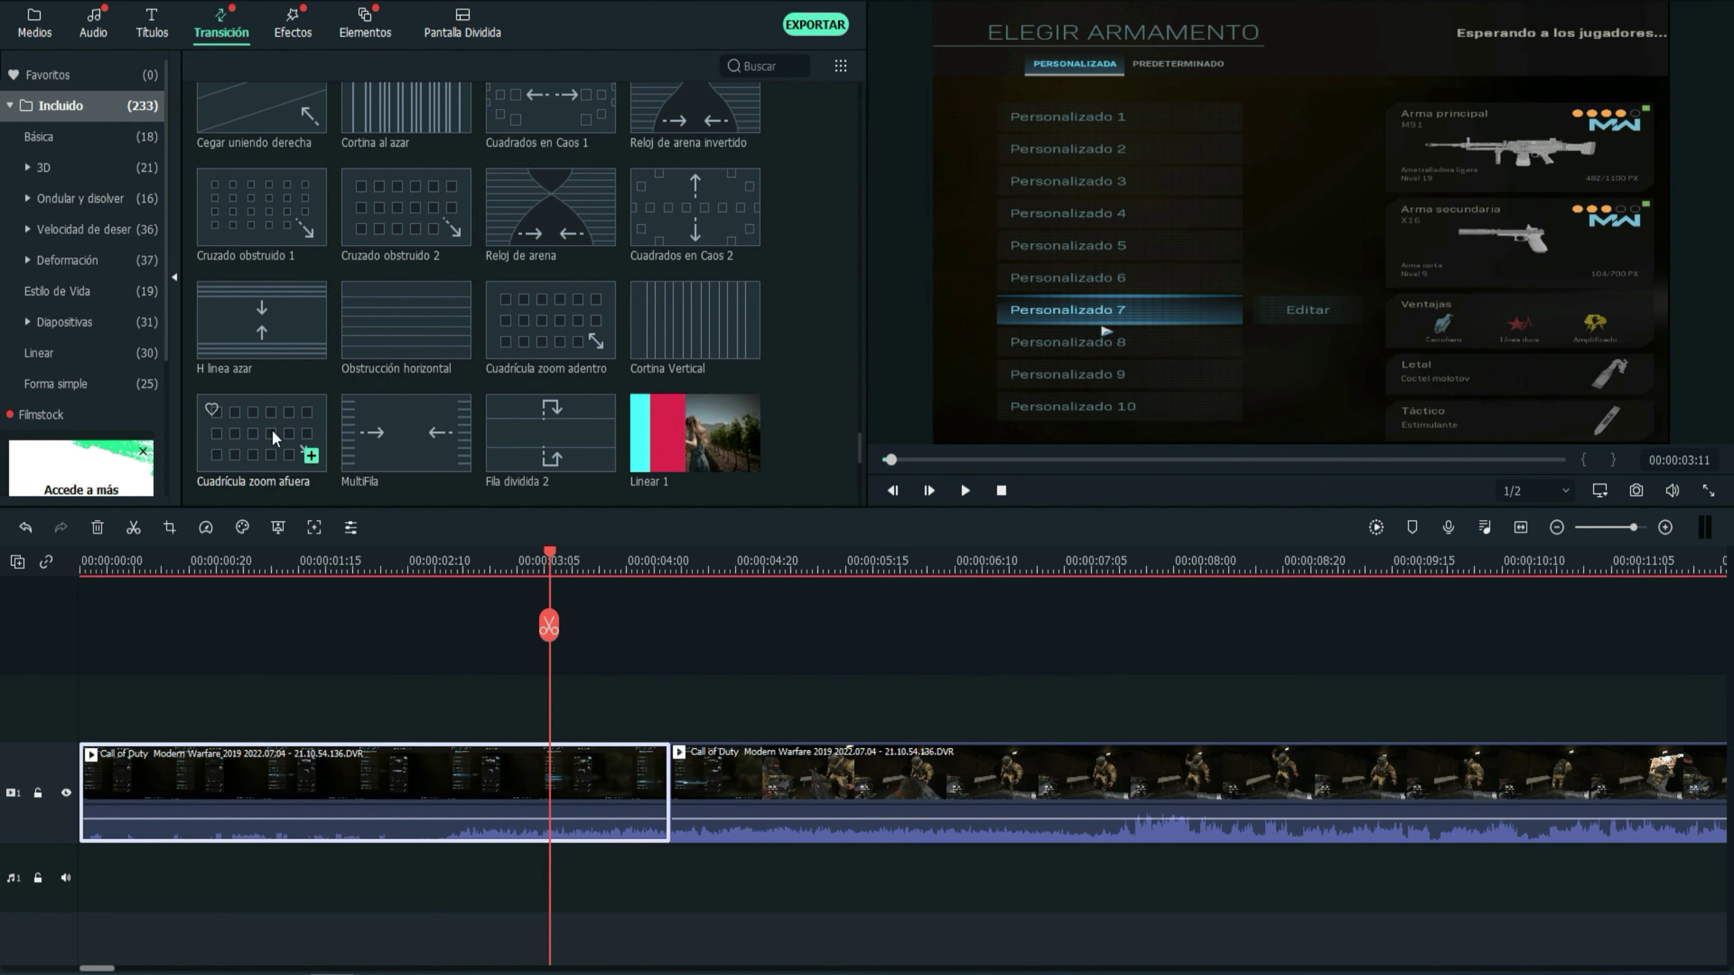
pyautogui.moveTo(271, 428); pyautogui.dragTo(653, 782)
# - Shorten the transition to about one second around the cut, and play from 00:00:02:23 through it to review the result
pyautogui.scroll(-3, 546, 552)
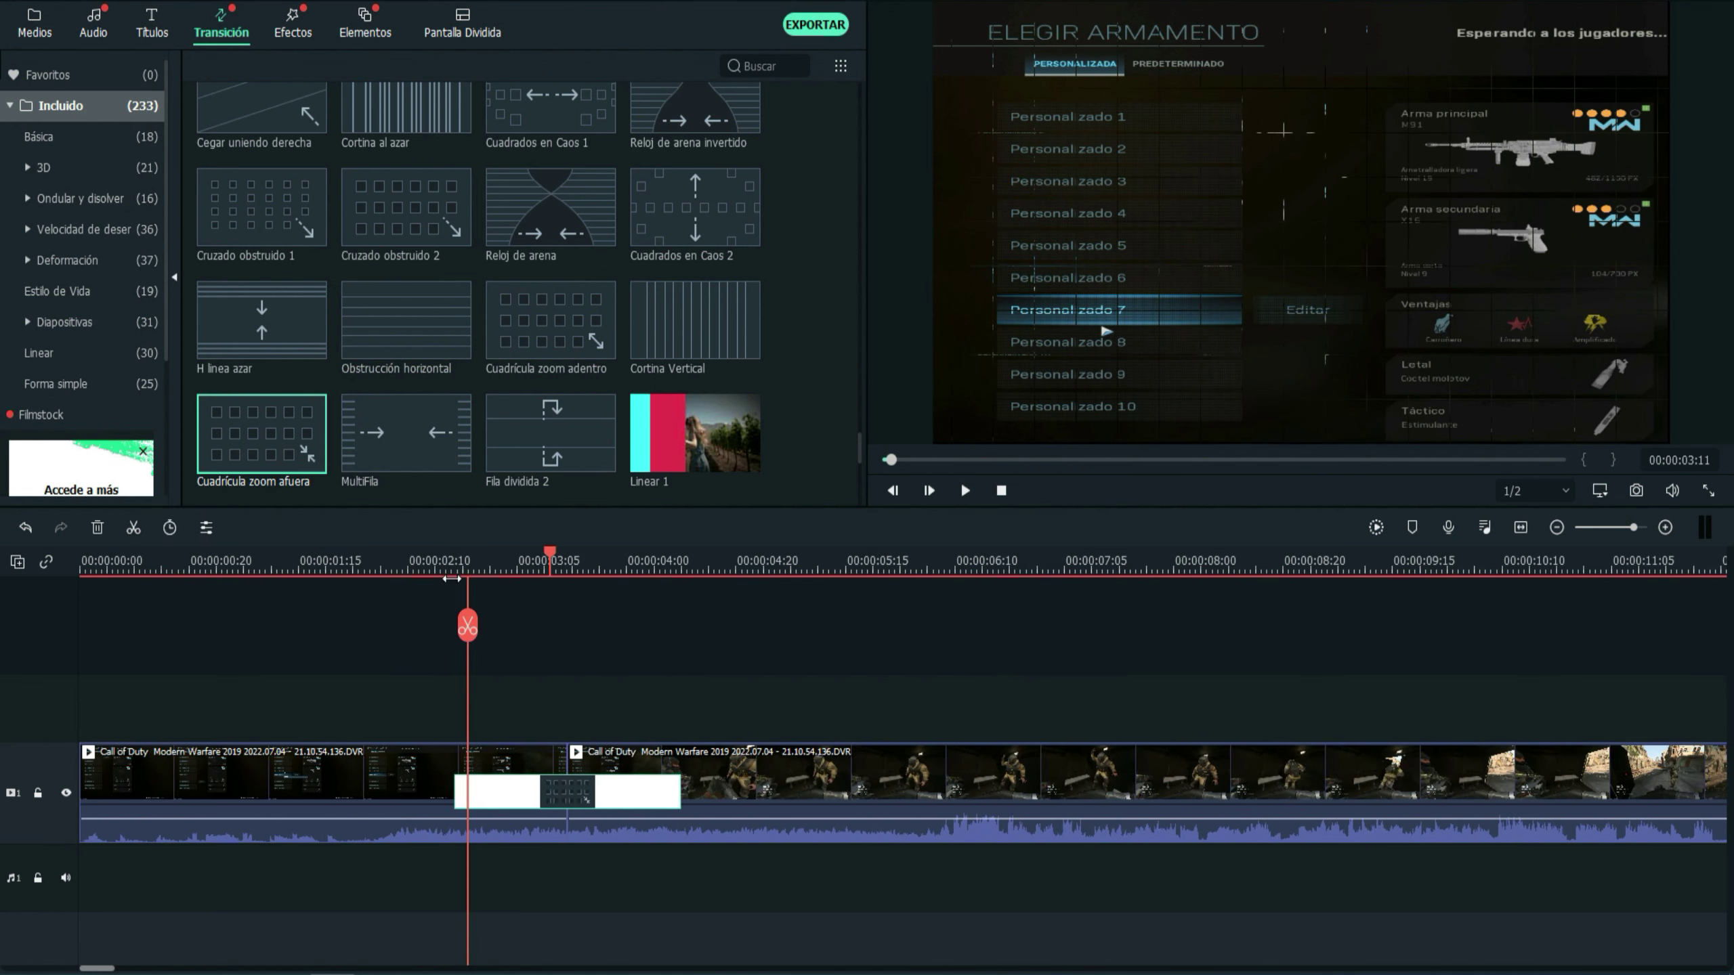
pyautogui.scroll(2, 532, 553)
pyautogui.click(515, 553)
pyautogui.moveTo(515, 551); pyautogui.dragTo(458, 554)
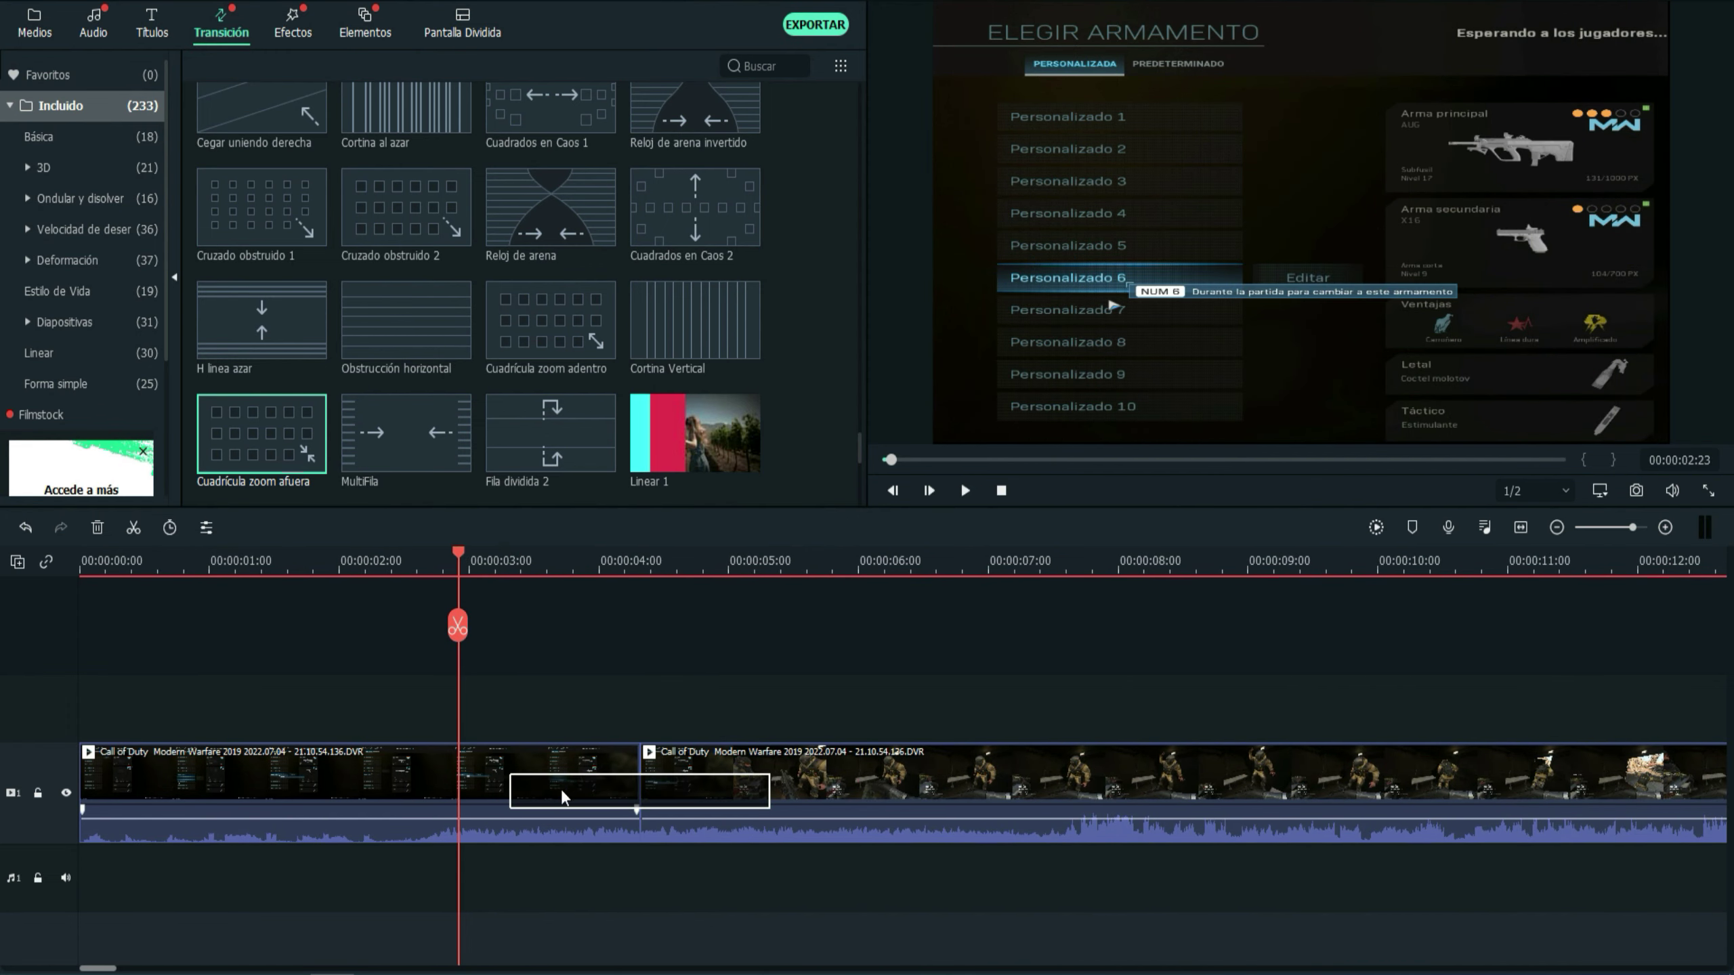
pyautogui.moveTo(514, 794); pyautogui.dragTo(579, 790)
pyautogui.press('space')
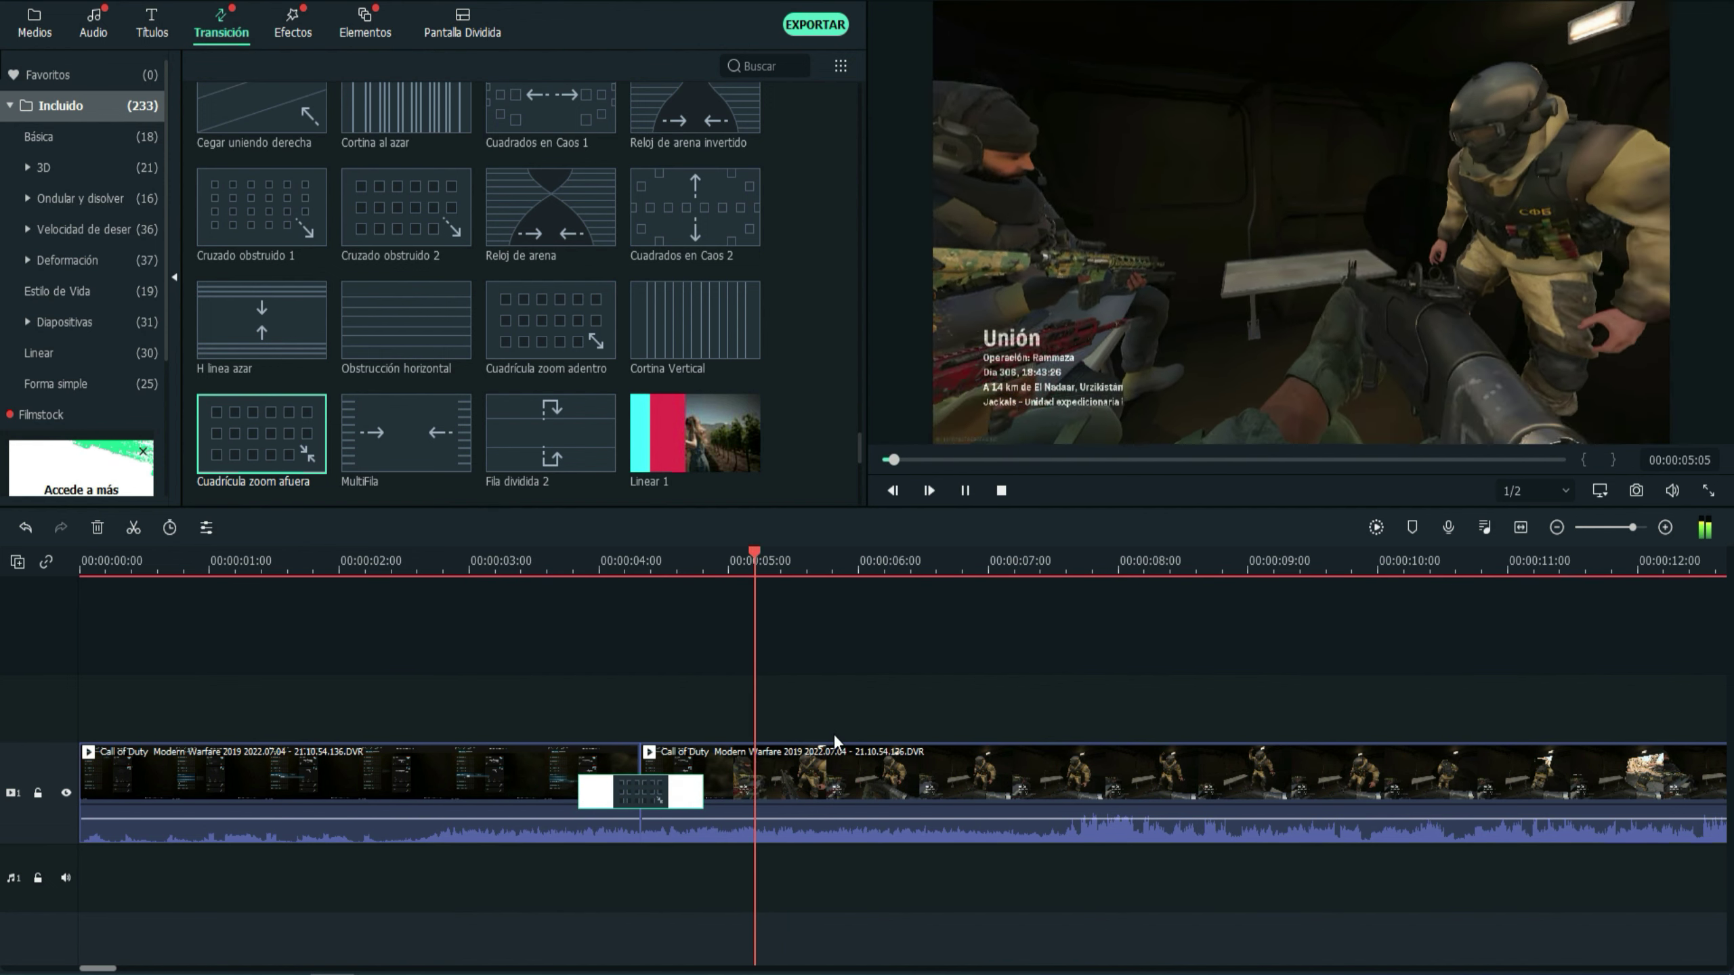
pyautogui.press('space')
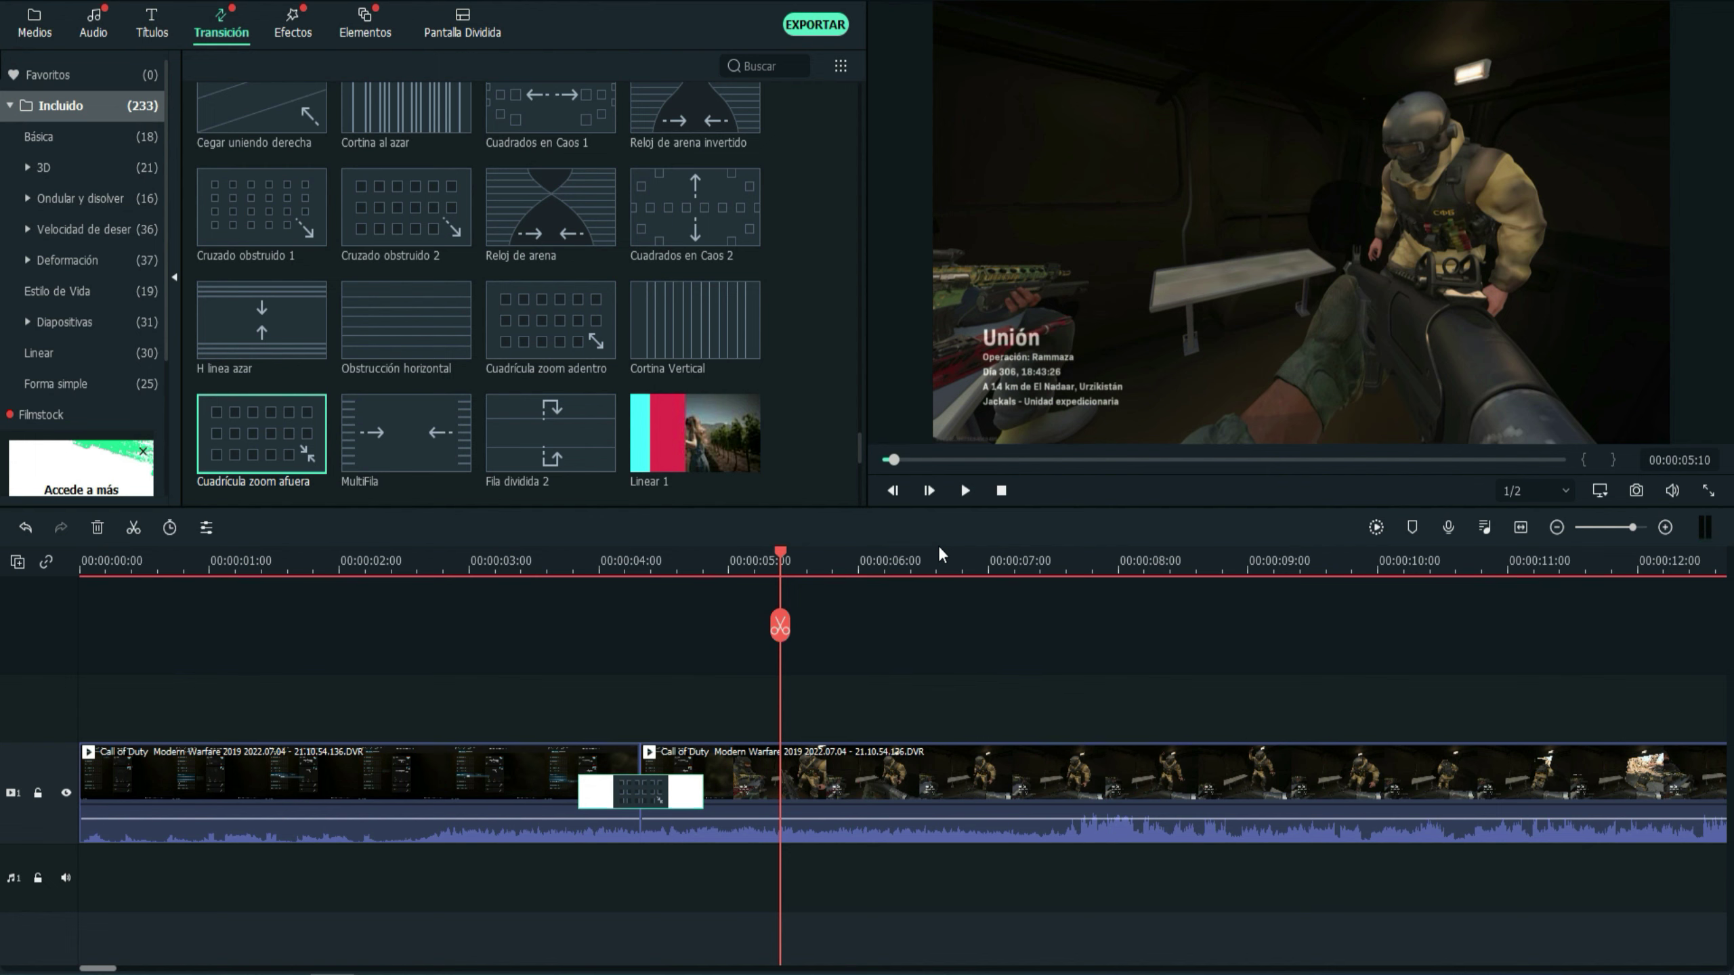